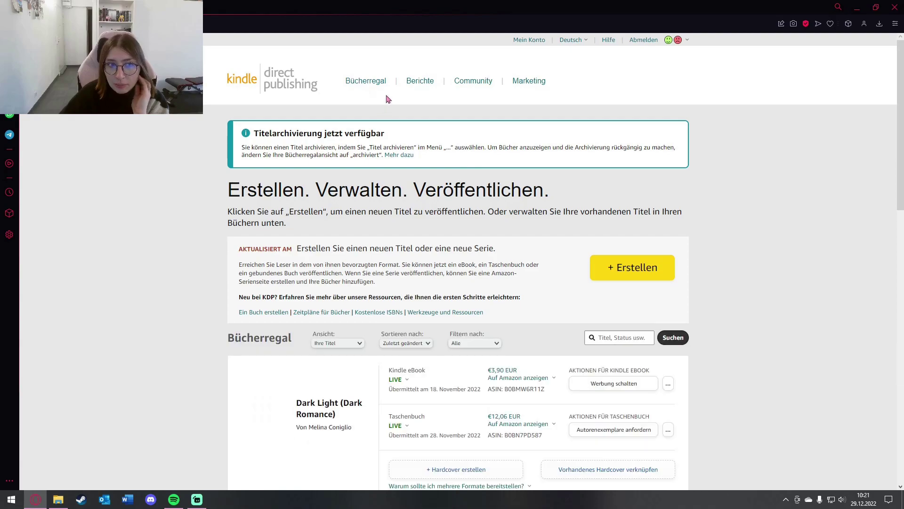
Step: Open the eBook details of Dark Light (Dark Romance) from the Bücherregal
scroll(733, 155, down, 2)
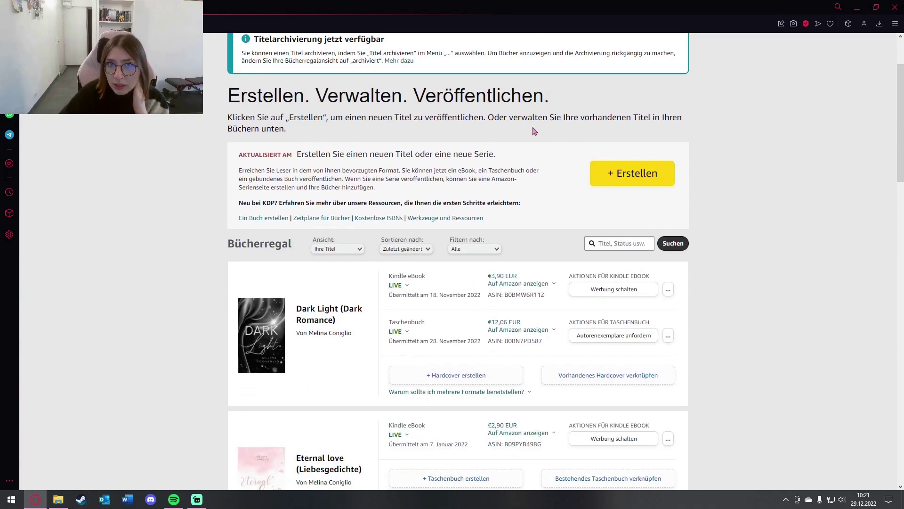
scroll(626, 139, down, 12)
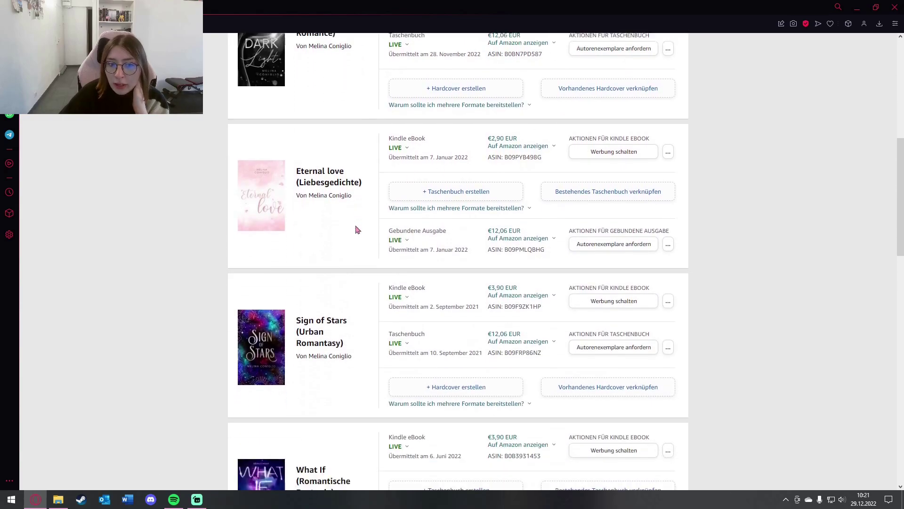
scroll(359, 228, down, 10)
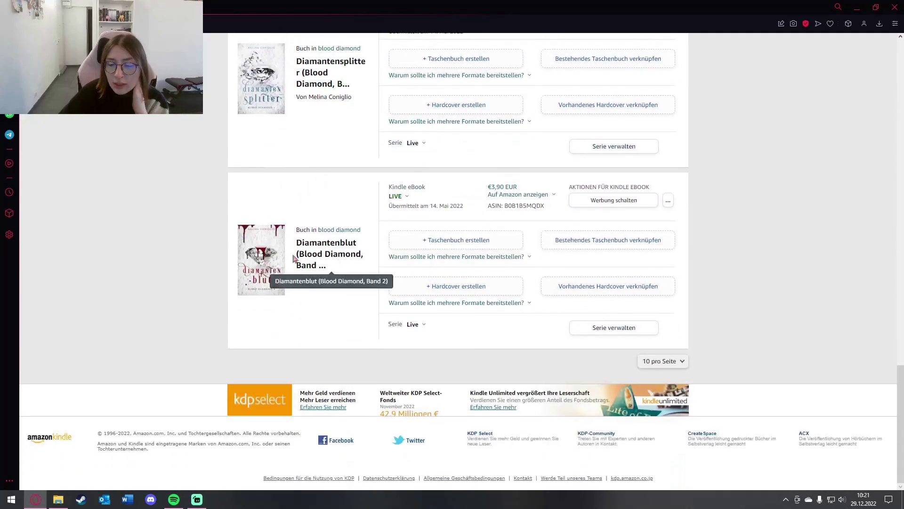
scroll(361, 263, up, 7)
scroll(362, 263, up, 15)
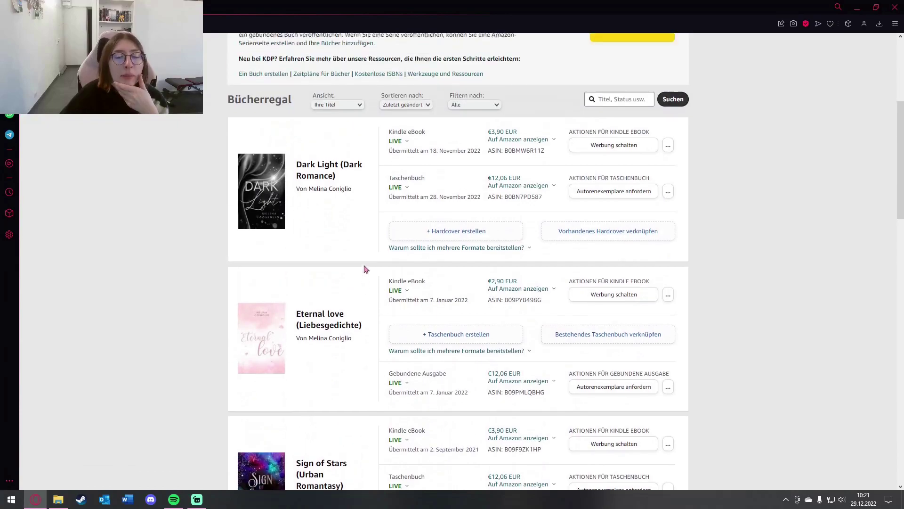
scroll(749, 257, up, 1)
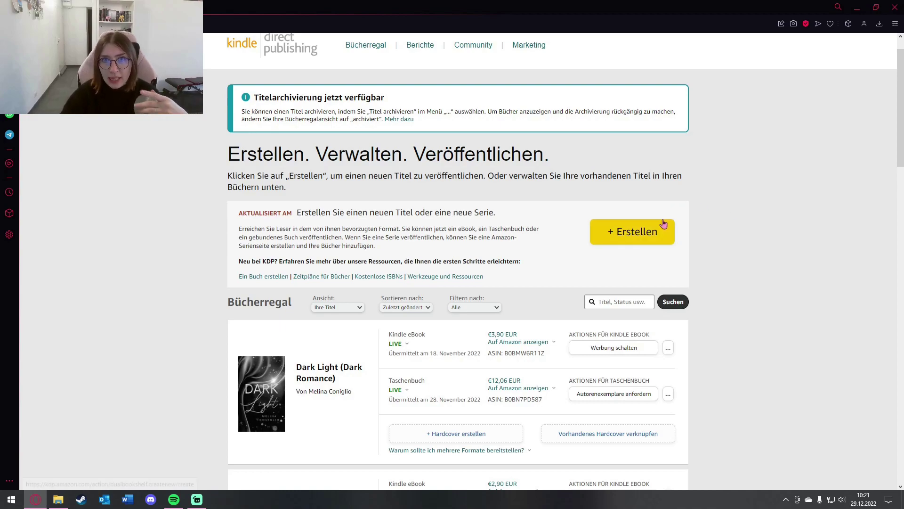
scroll(692, 283, down, 2)
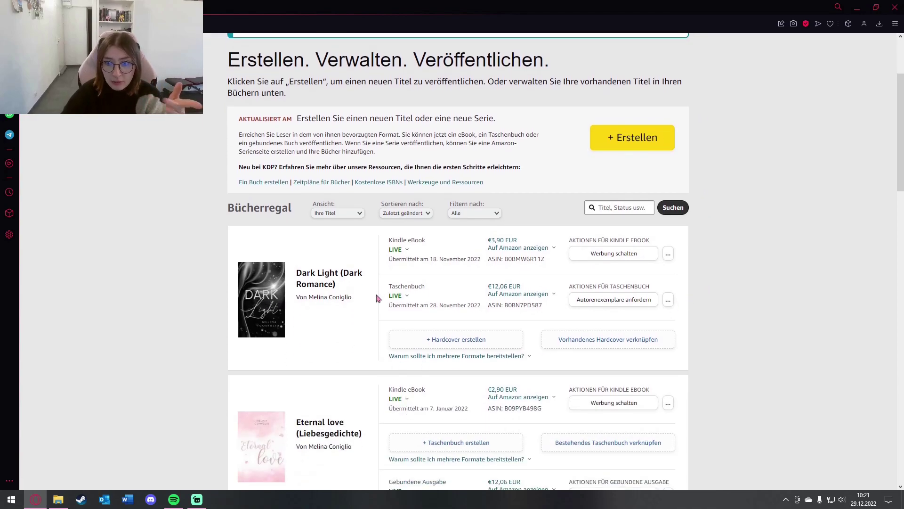
click(668, 256)
click(668, 254)
click(668, 254)
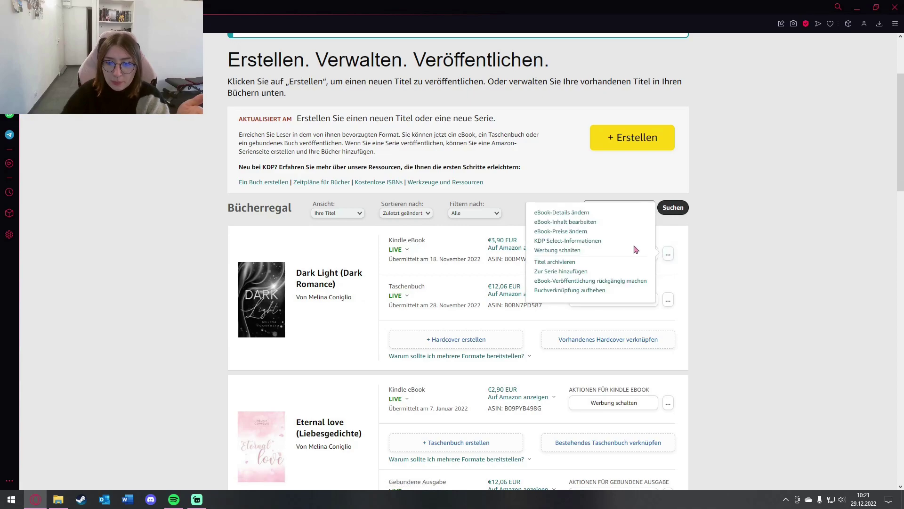
click(564, 213)
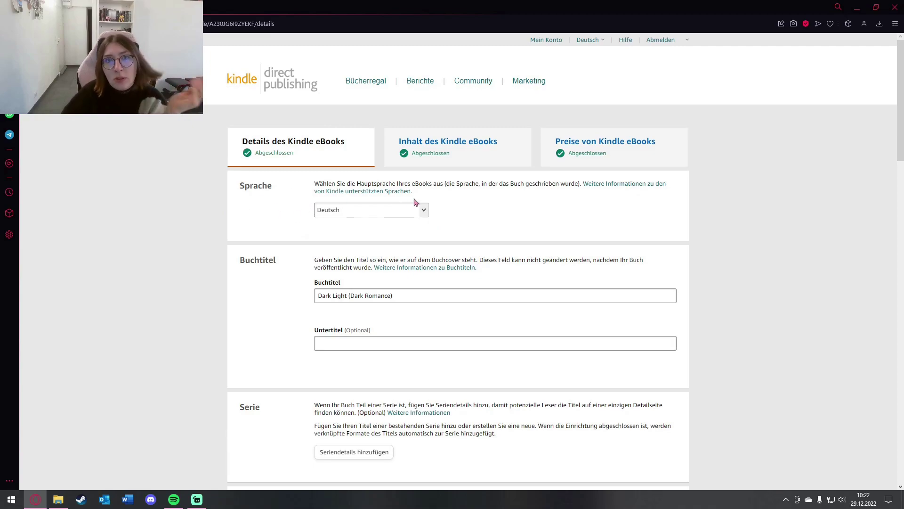
Step: Examine the Buchtitel field with its genre in parentheses, the optional Untertitel field and the Serie section of Dark Light
scroll(433, 224, down, 1)
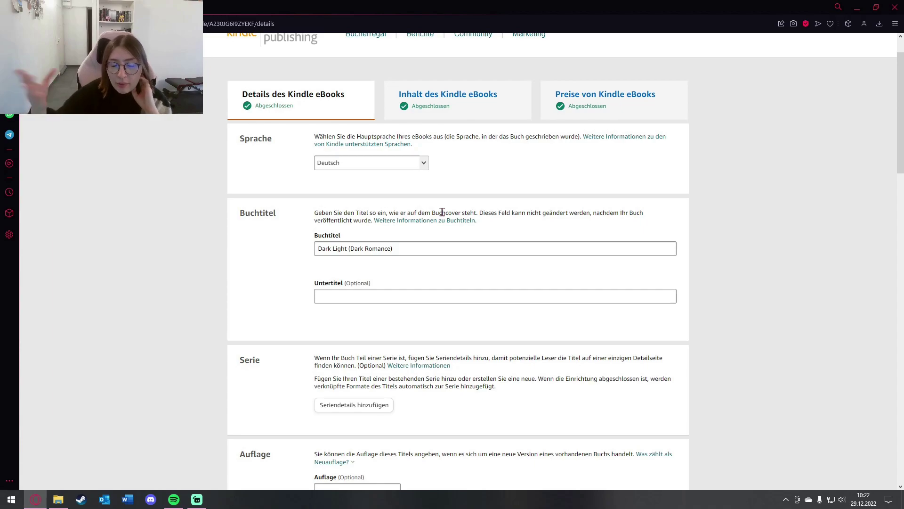
click(430, 246)
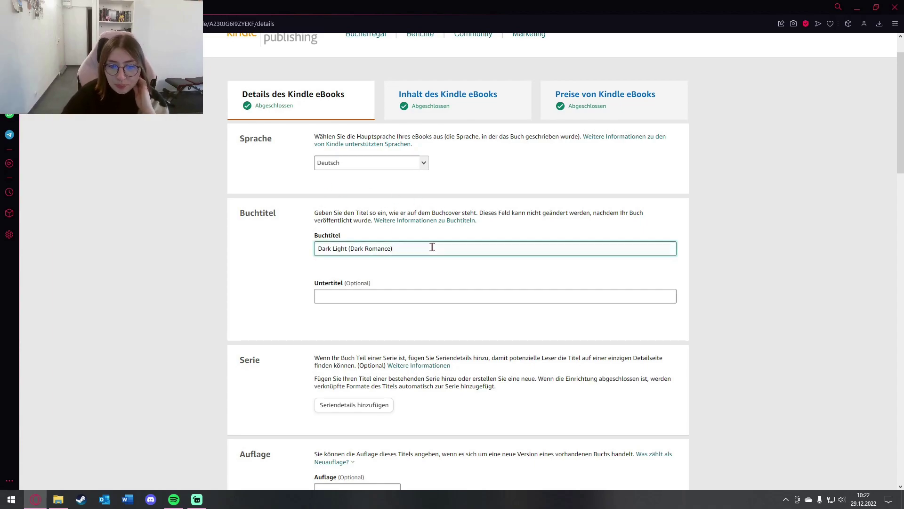
scroll(426, 269, down, 1)
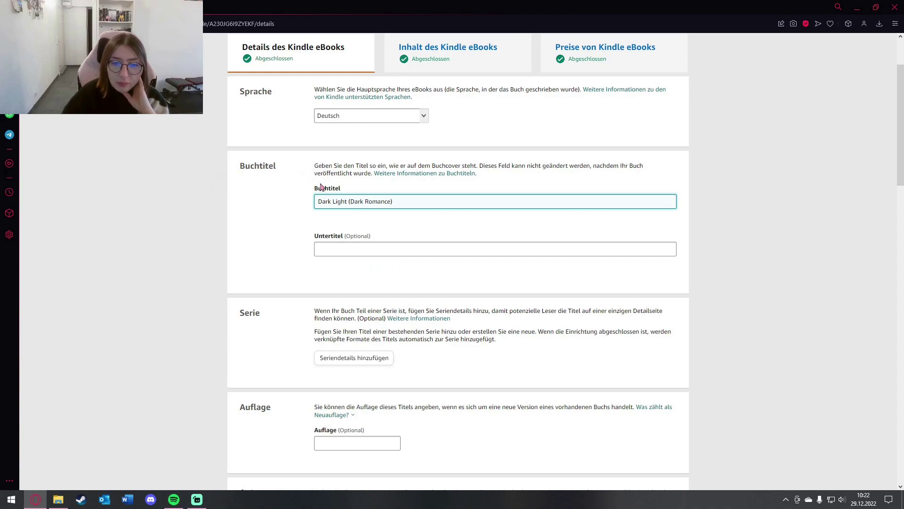
triple_click(388, 203)
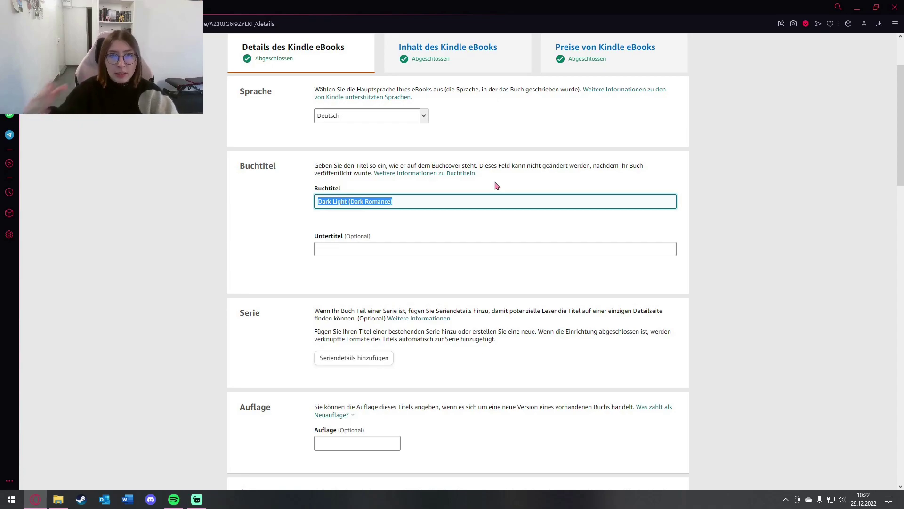
click(400, 203)
drag(402, 202, 350, 201)
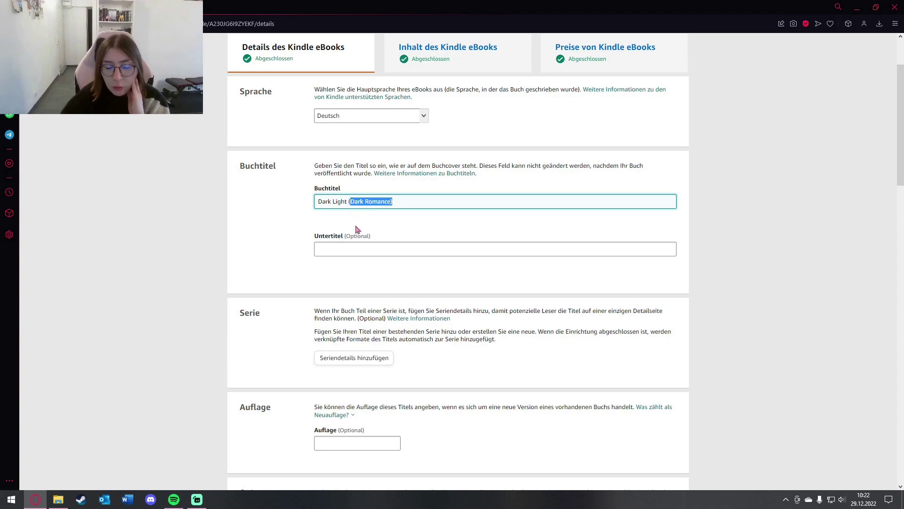
click(398, 244)
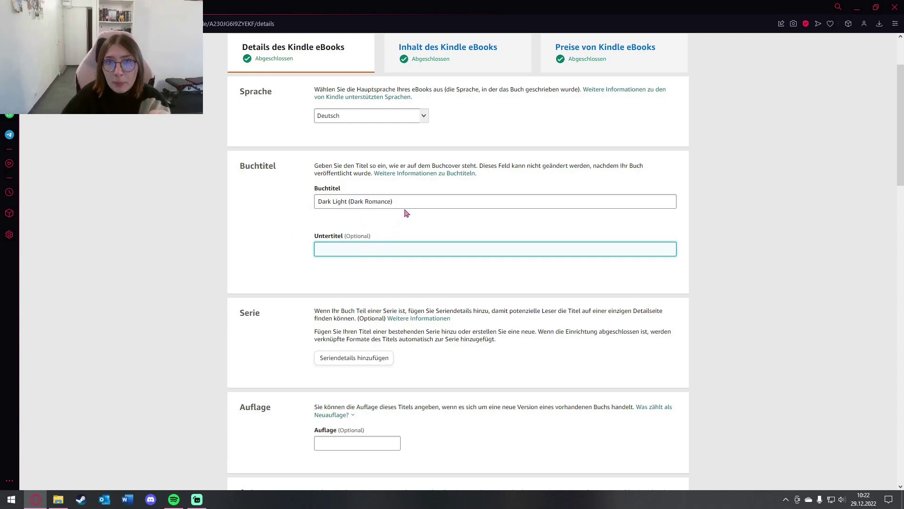
drag(394, 201, 349, 202)
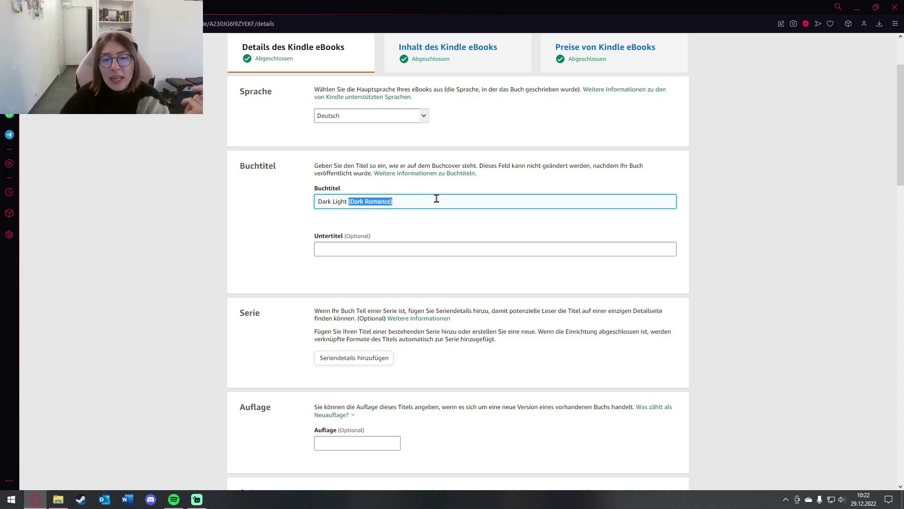
click(356, 254)
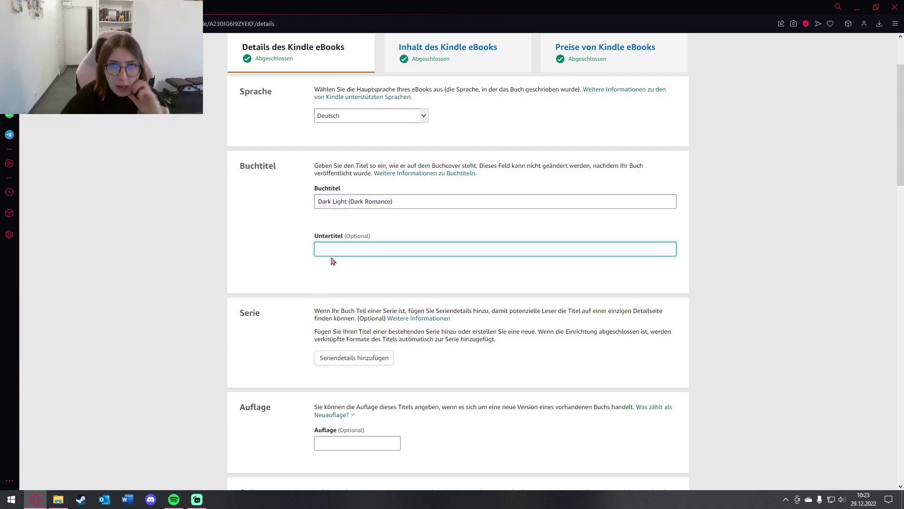
scroll(331, 255, down, 2)
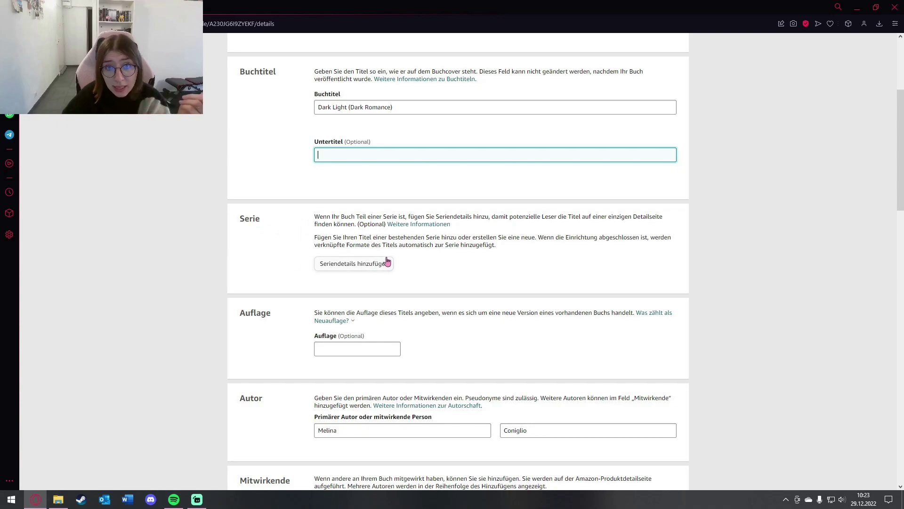
scroll(292, 274, up, 2)
scroll(316, 272, down, 1)
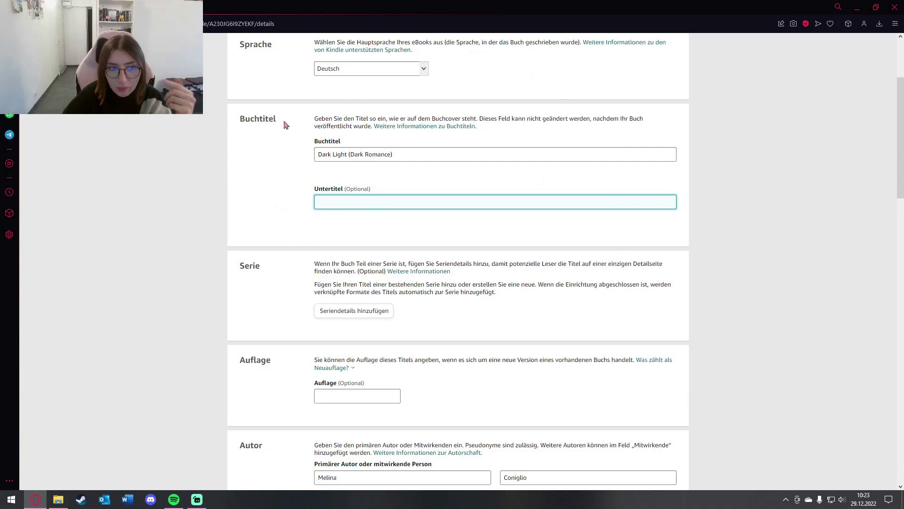
Step: Return to the Bücherregal and open the eBook details of Diamantensplitter (Blood Diamond, Band 1) in a separate browser tab
key(alt+Left)
scroll(526, 242, down, 20)
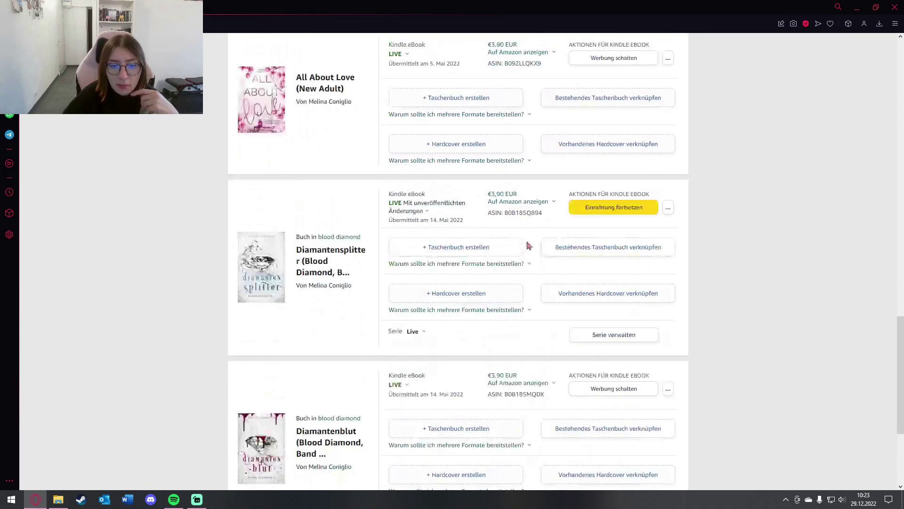
scroll(526, 243, down, 2)
click(668, 113)
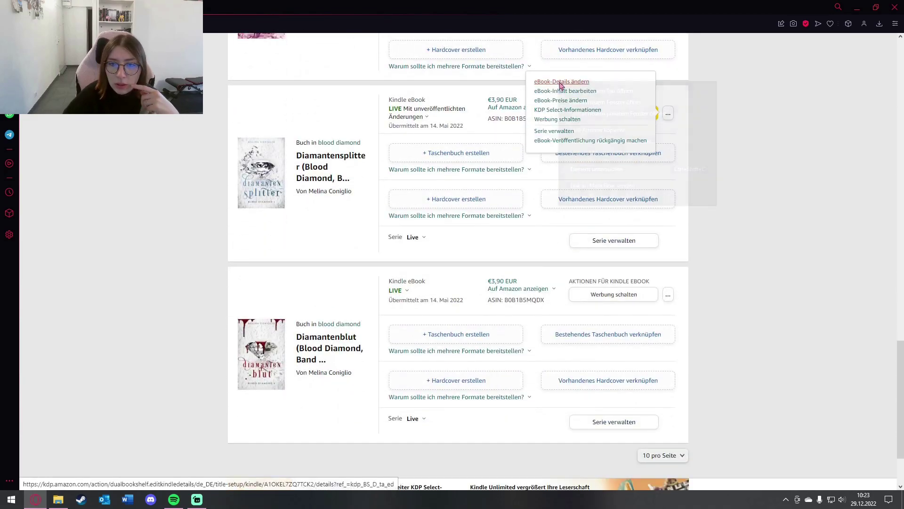
Step: Reopen Dark Light's eBook details in the Bücherregal tab, and examine Diamantensplitter's title, series and edition details in the other tab
scroll(468, 234, up, 20)
click(668, 382)
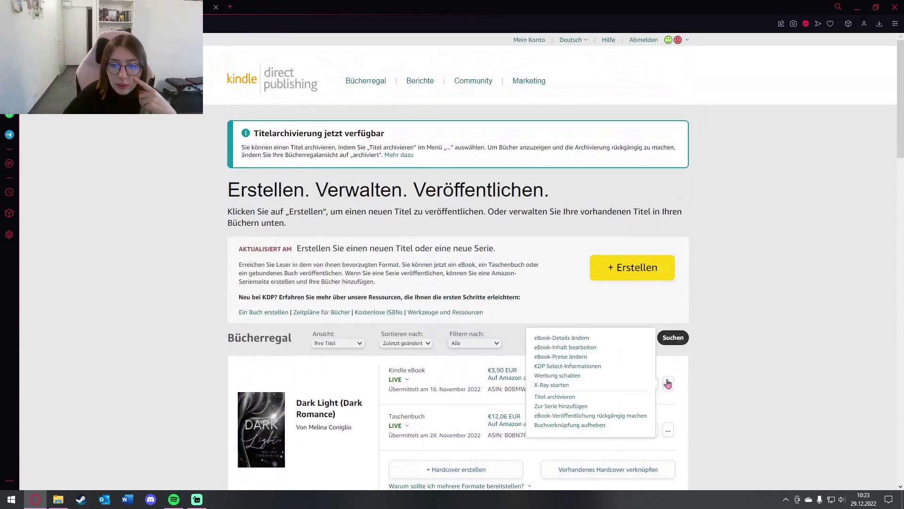
click(561, 320)
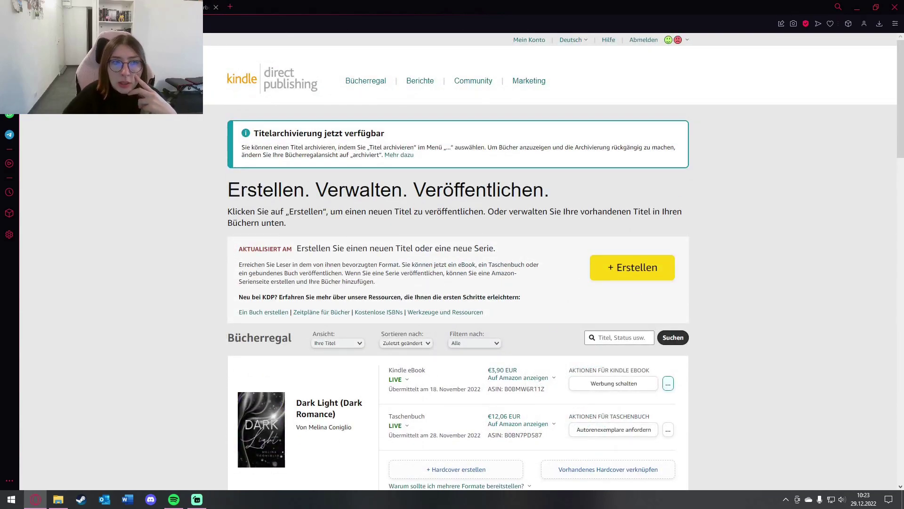
scroll(409, 161, down, 1)
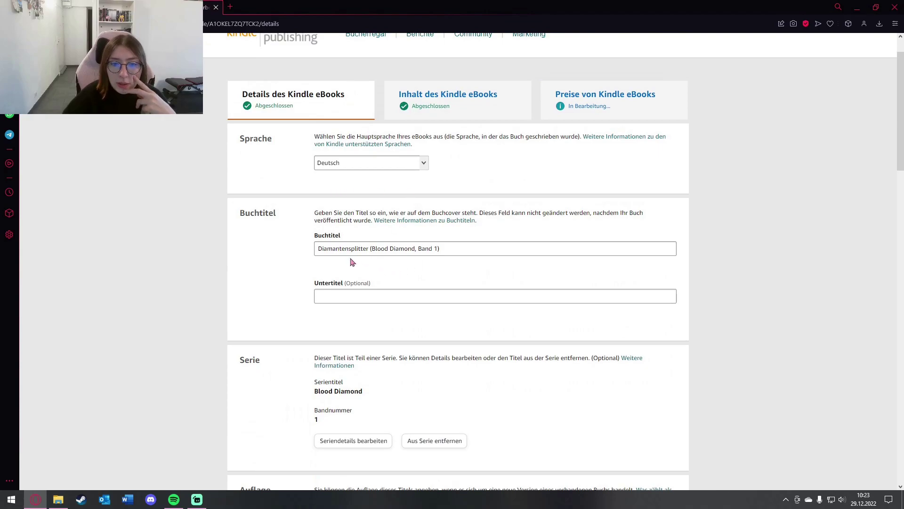
scroll(438, 252, down, 3)
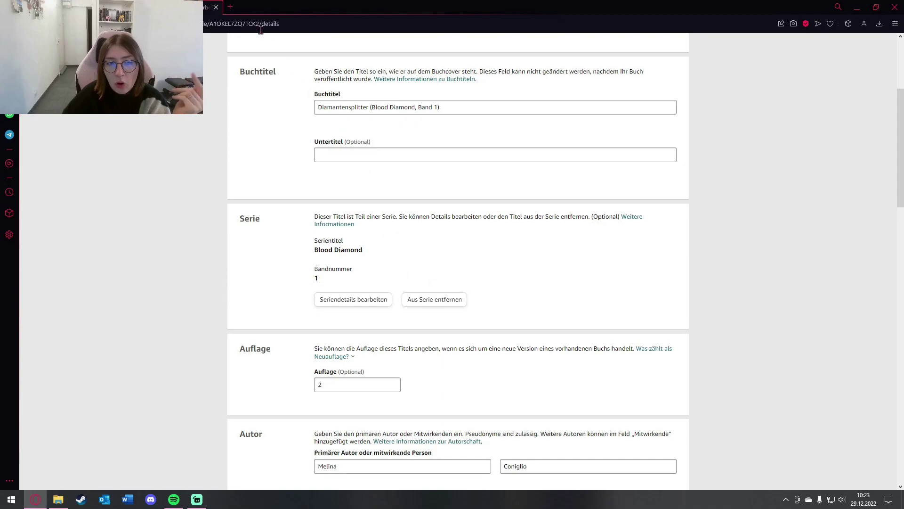
Step: Open the Amazon.de product page of the Kindle edition of Diamantensplitter (Blood Diamond, Band 1) in a new browser tab
click(231, 12)
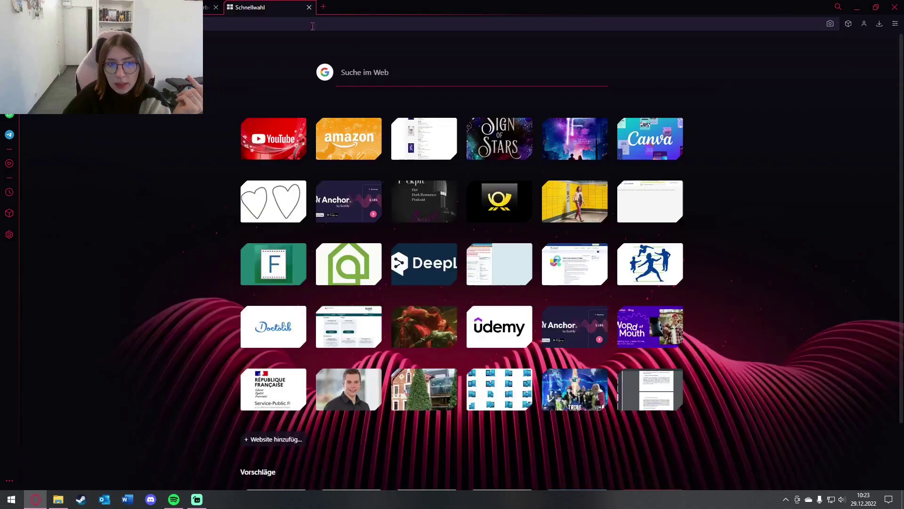
click(417, 141)
scroll(438, 169, down, 15)
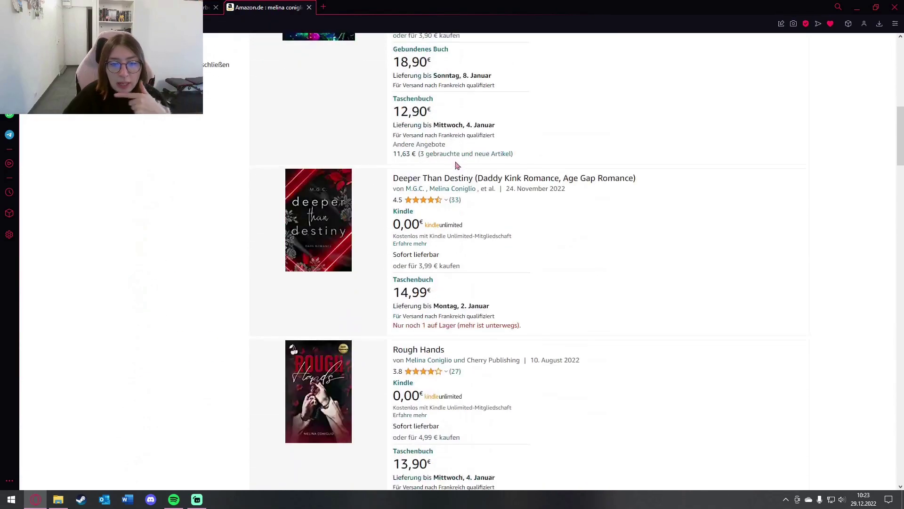
click(436, 182)
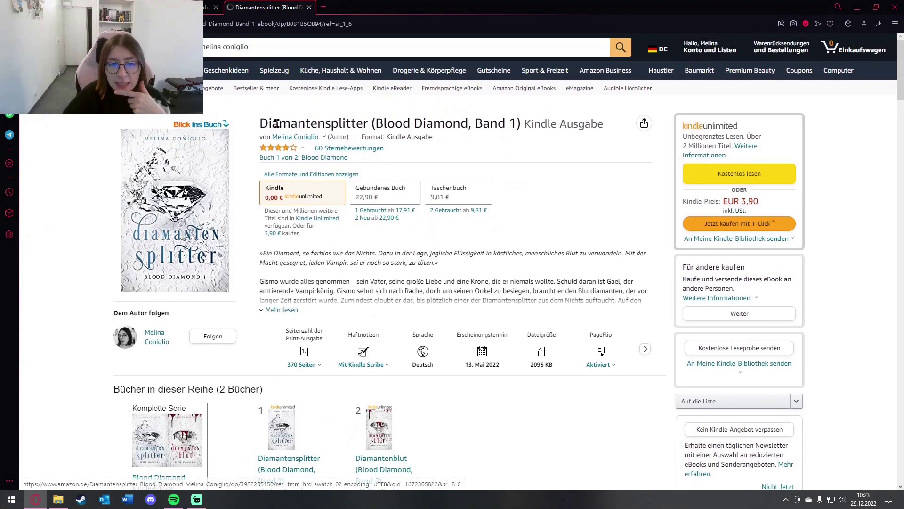
Step: Open the Blood Diamond series page and examine its series description and the listed volumes
click(304, 160)
scroll(303, 160, down, 2)
scroll(275, 268, up, 1)
scroll(275, 269, up, 1)
drag(252, 181, 296, 209)
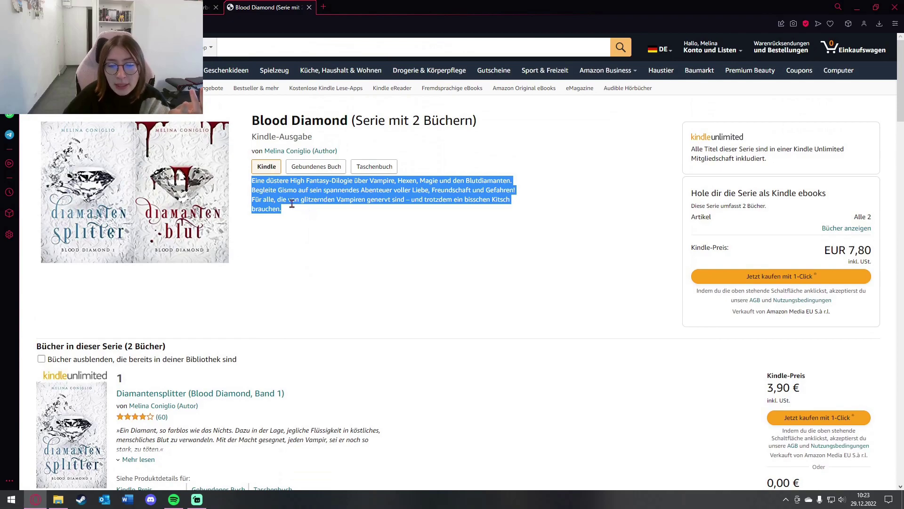
scroll(259, 218, down, 7)
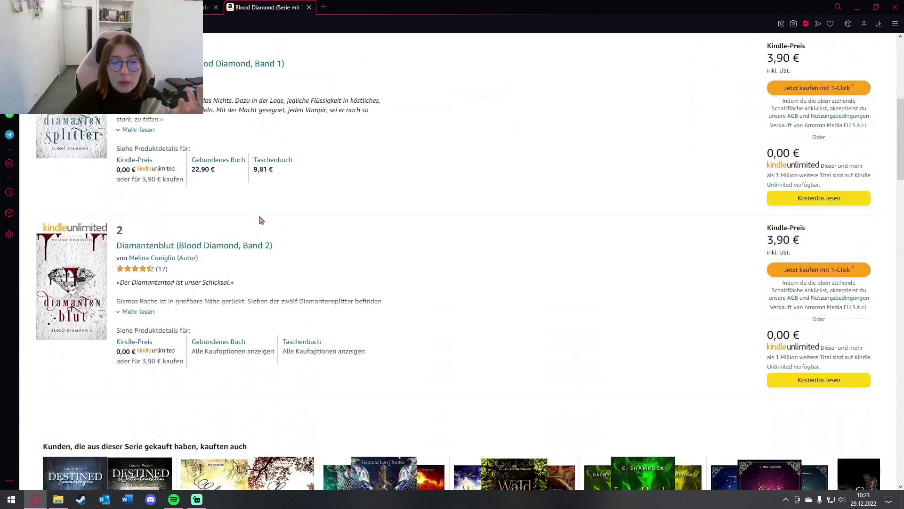
scroll(263, 221, up, 1)
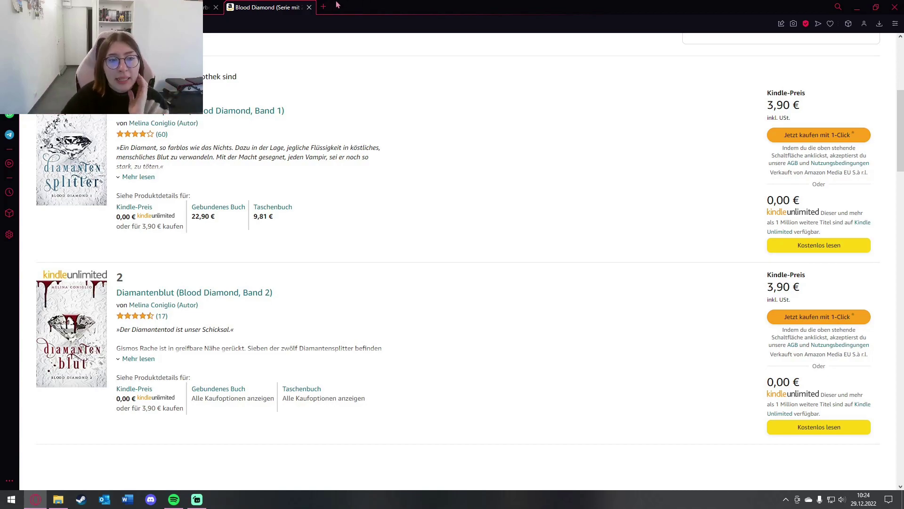
Step: Close the Amazon page, return to Dark Light's eBook details and read the explanation of what counts as a new edition
click(310, 8)
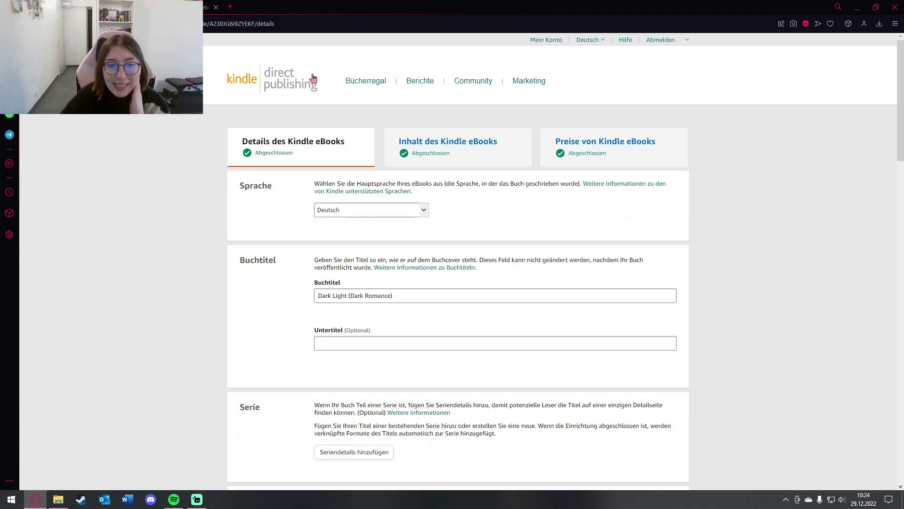
scroll(456, 169, down, 7)
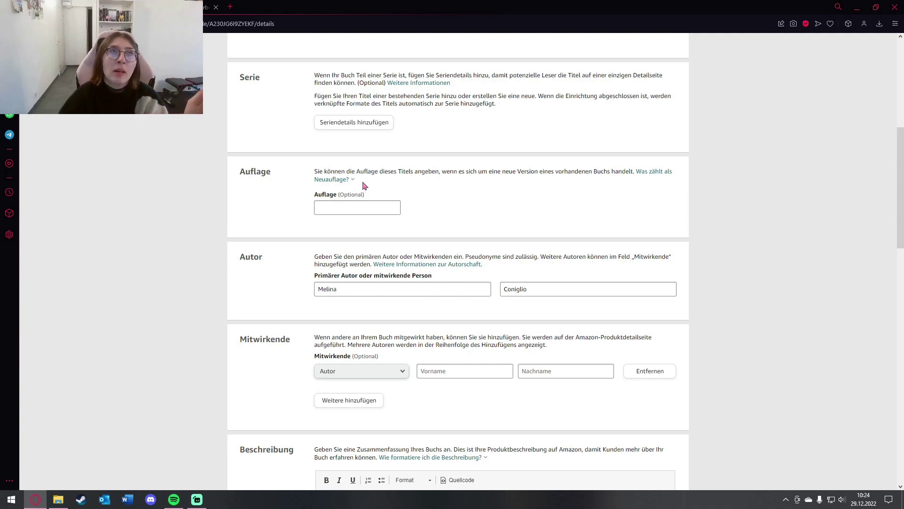
click(345, 180)
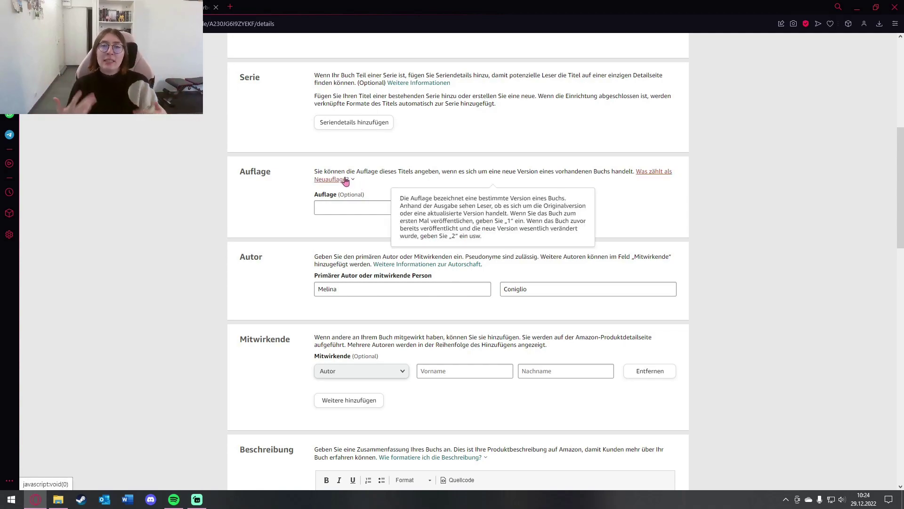
click(729, 227)
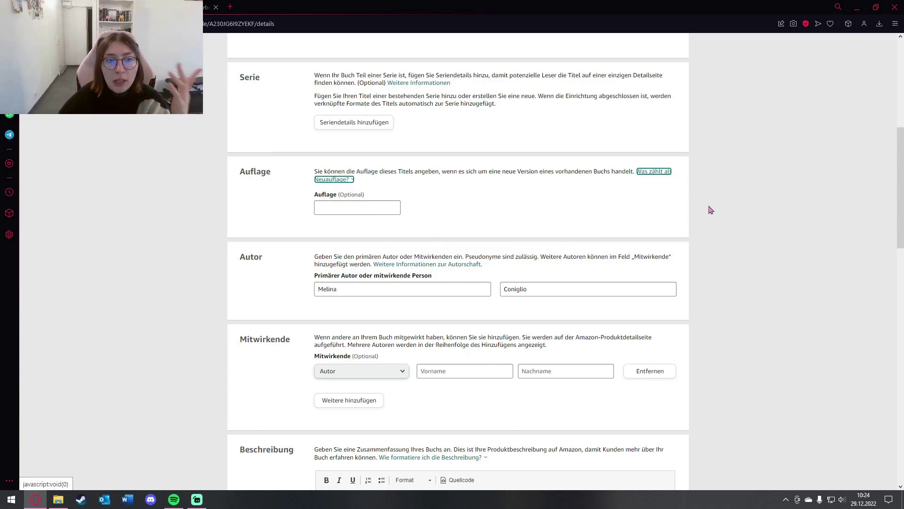
Step: Examine the primary author's name fields and the optional Mitwirkende fields for further contributors
scroll(709, 209, down, 2)
click(363, 198)
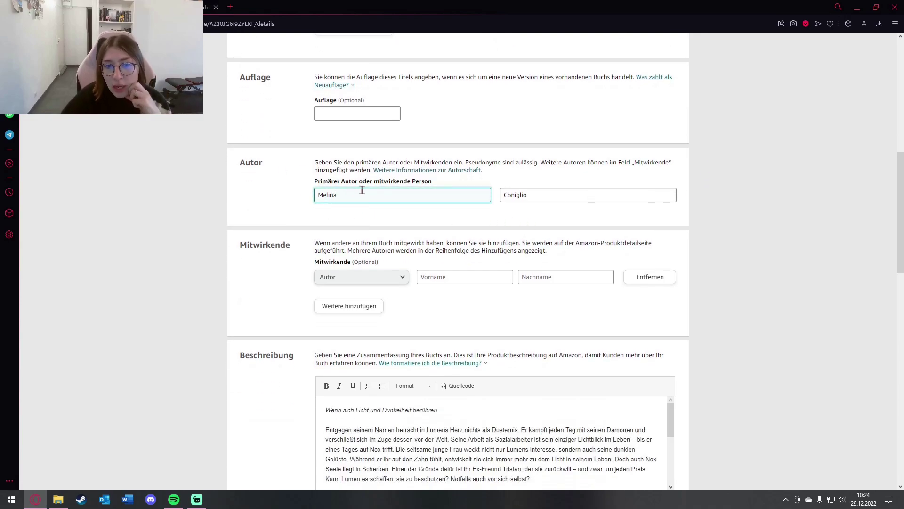
scroll(404, 210, down, 2)
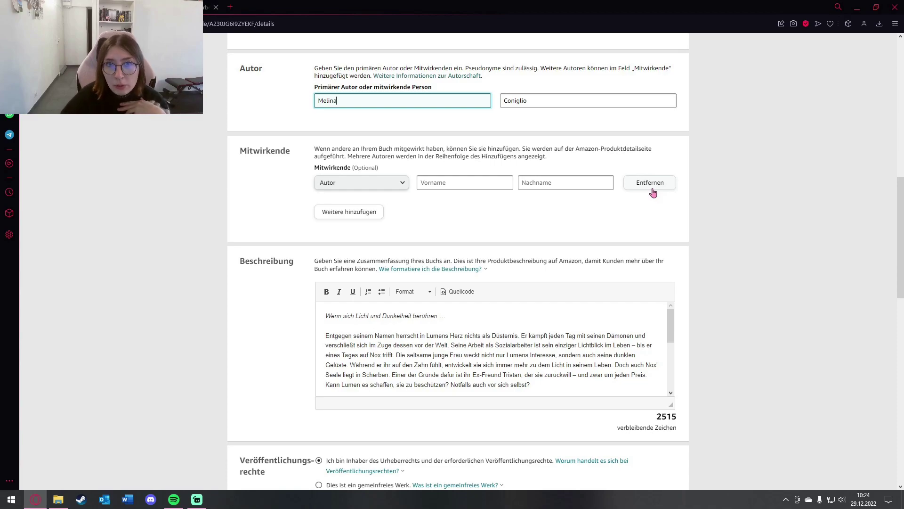
click(433, 183)
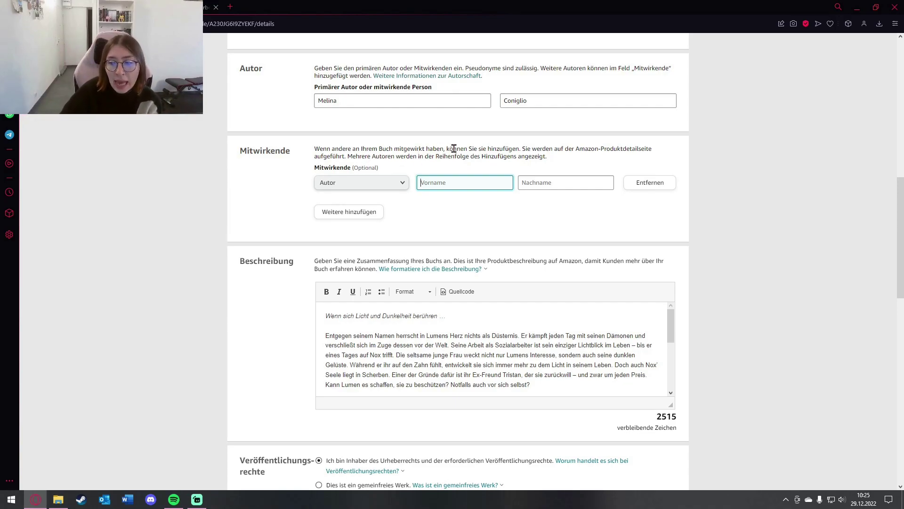
Step: Read through the Beschreibung text and highlight the paragraph that describes Dark Light as a Dark Romance novel
scroll(642, 194, down, 2)
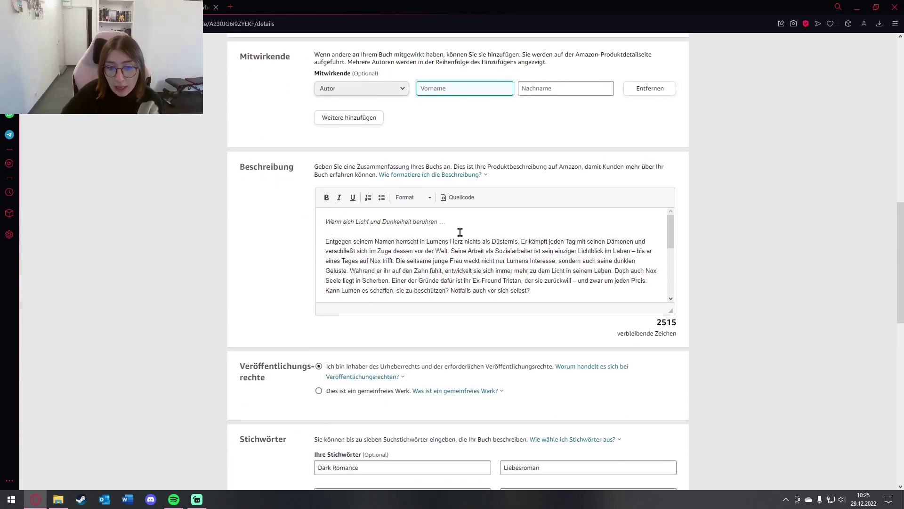
drag(672, 234, 677, 257)
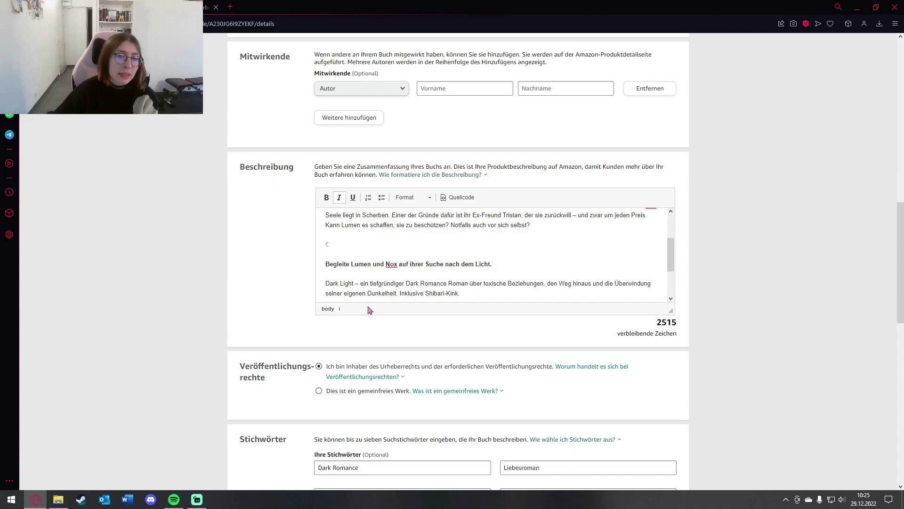
scroll(671, 255, down, 1)
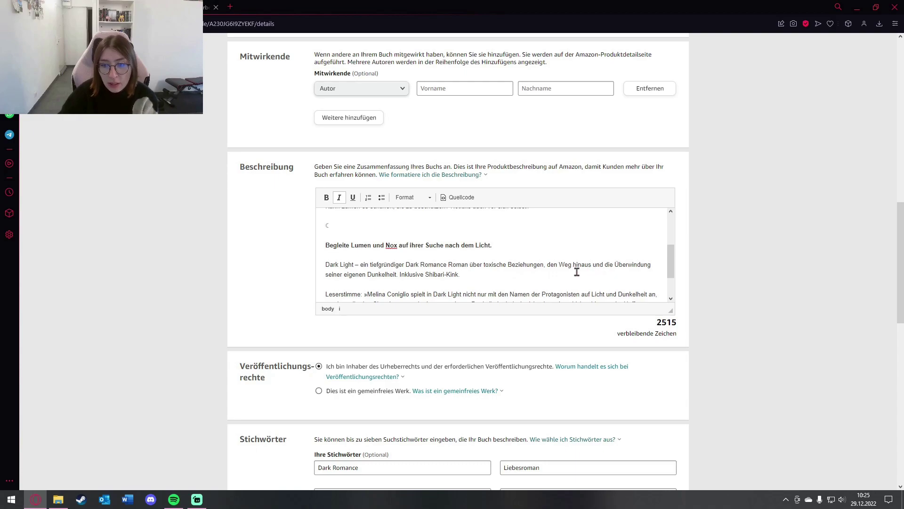
drag(460, 275, 317, 266)
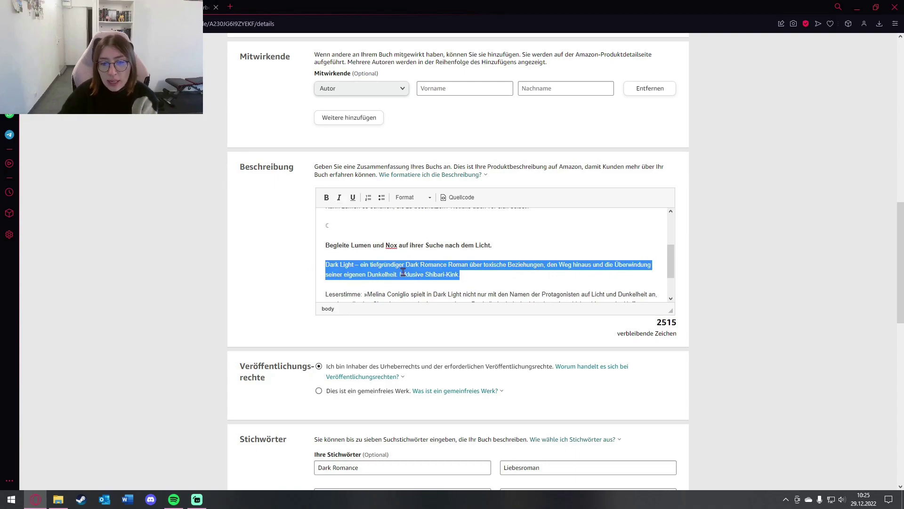
click(485, 267)
scroll(430, 260, down, 1)
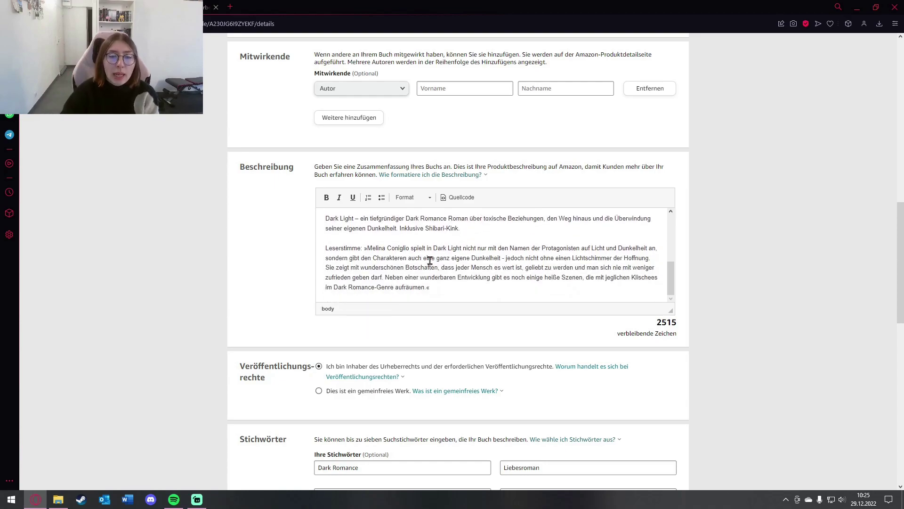
Step: Highlight the Leserstimme quote at the end of the Beschreibung text and read it
drag(460, 228, 312, 203)
click(439, 247)
scroll(438, 247, down, 1)
click(425, 231)
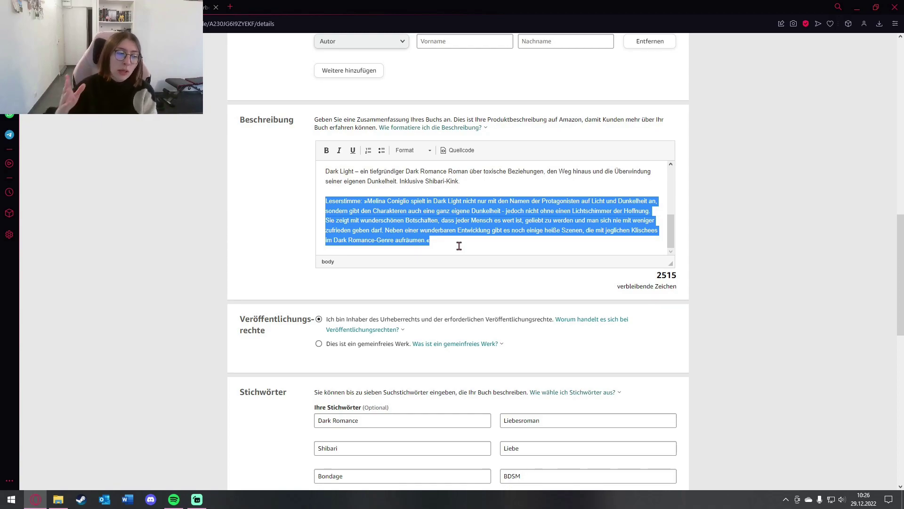
click(751, 255)
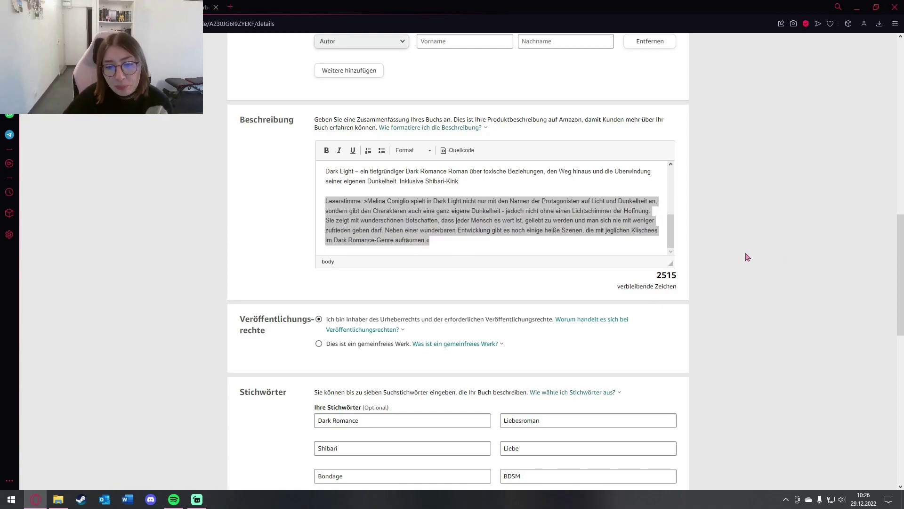
Step: Examine the two Veröffentlichungsrechte options with their explanations, and the seven Stichwörter fields
scroll(642, 289, down, 2)
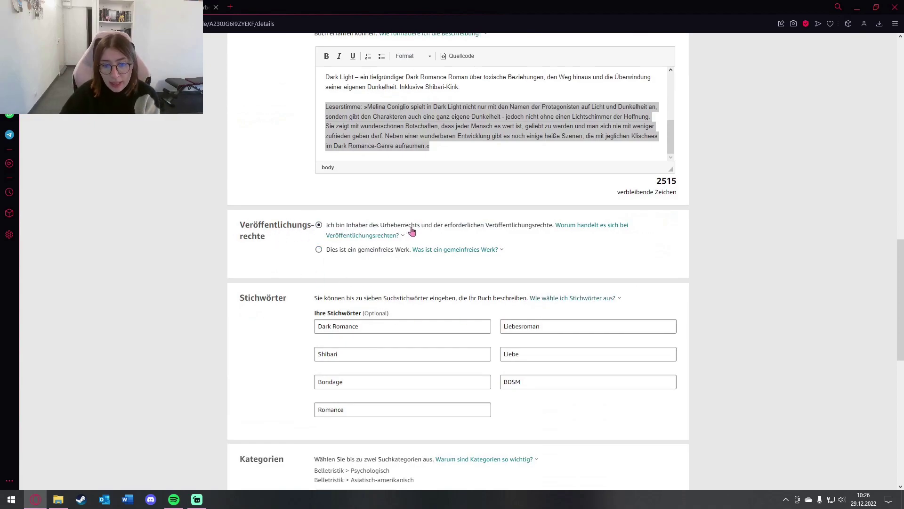
click(574, 227)
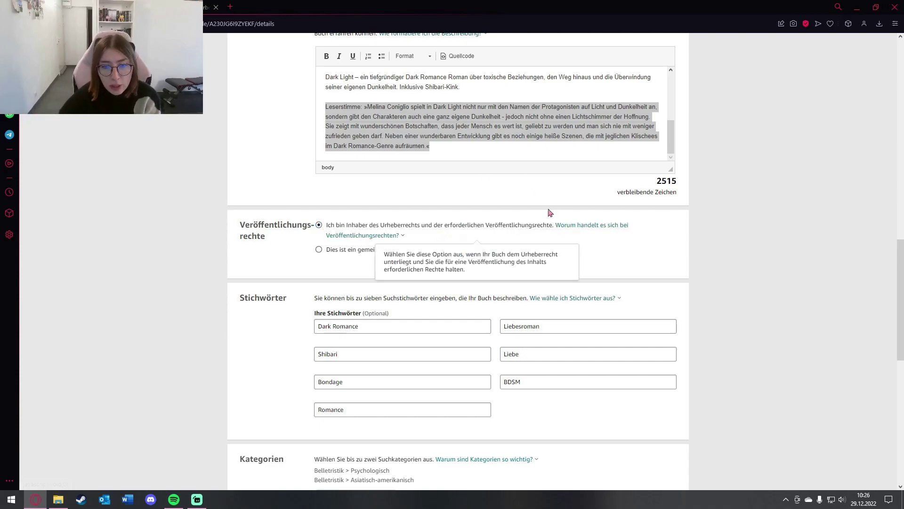
mouse_move(423, 252)
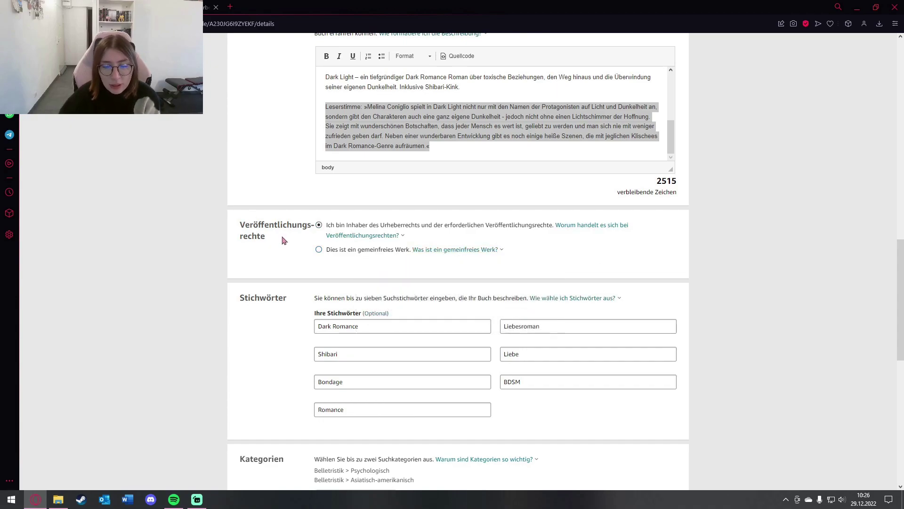
scroll(226, 287, down, 2)
scroll(213, 312, down, 2)
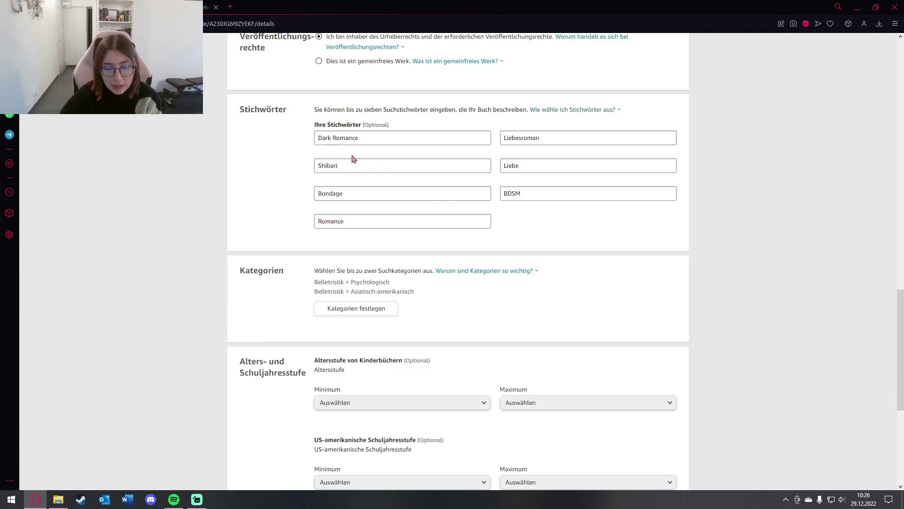
Step: Open the category selection, browse the Belletristik subcategories and close it without saving
scroll(306, 179, down, 2)
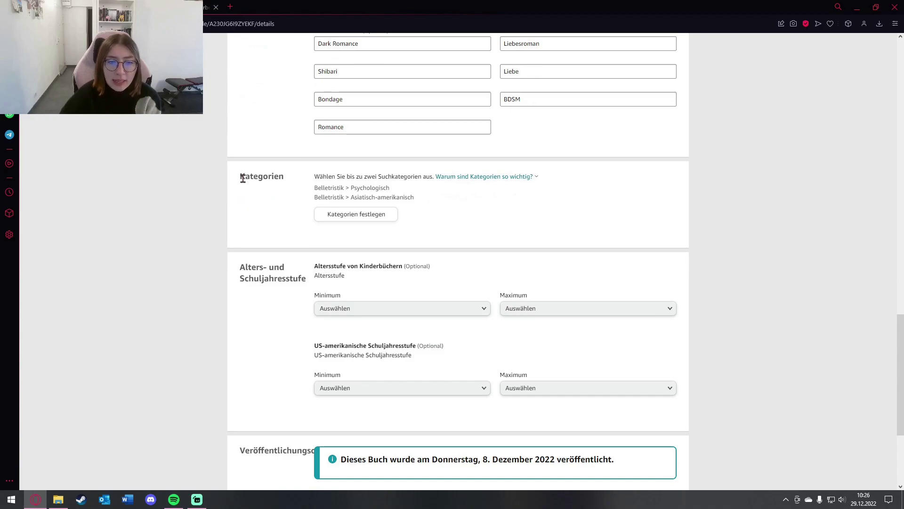
drag(242, 178, 285, 176)
click(260, 206)
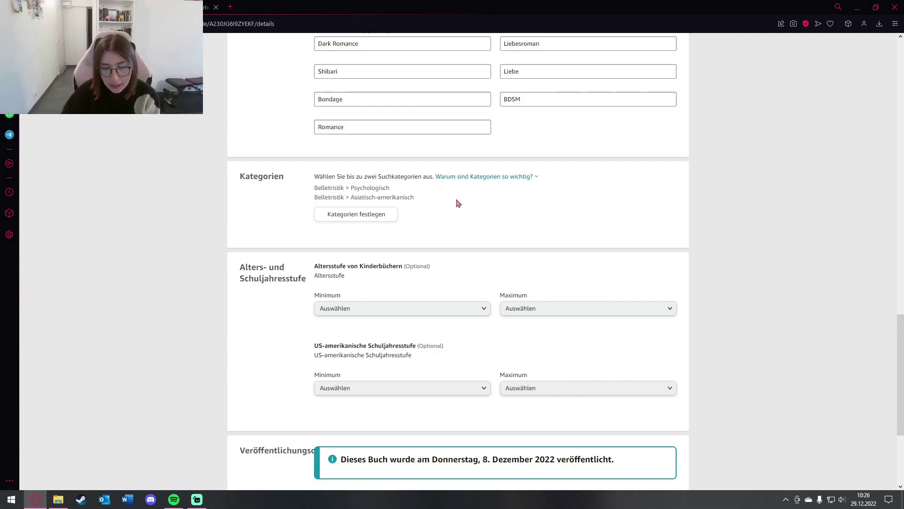
click(367, 218)
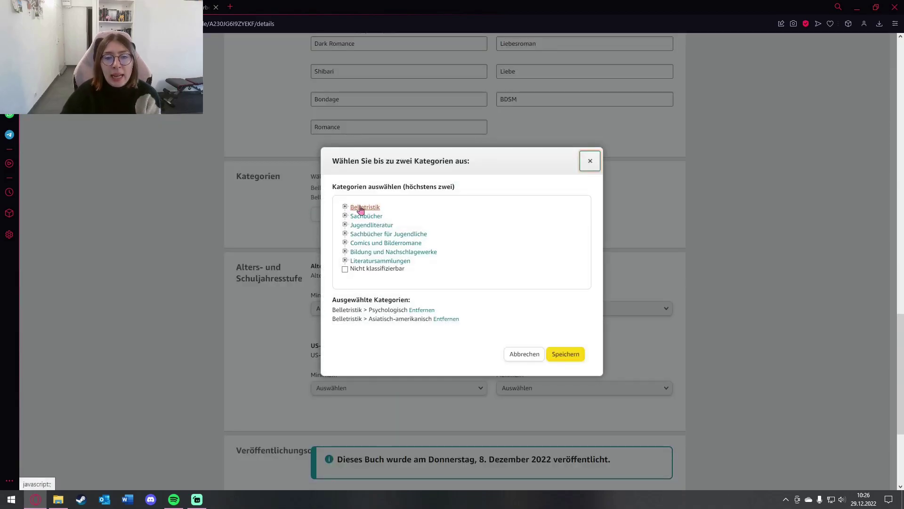
scroll(397, 219, down, 1)
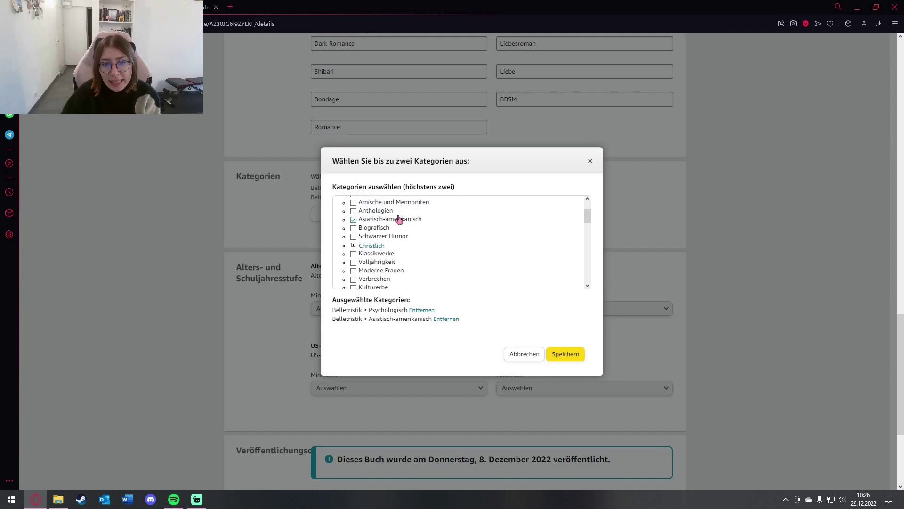
scroll(397, 218, down, 2)
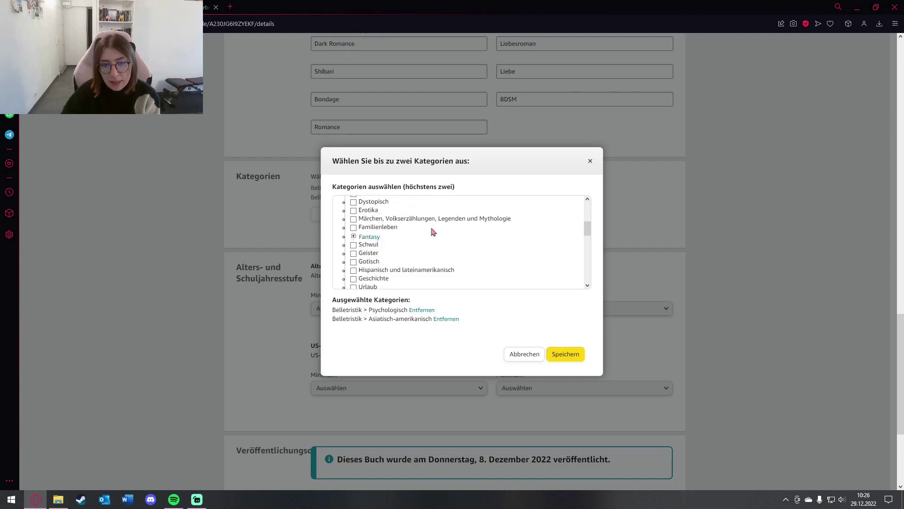
scroll(431, 232, down, 2)
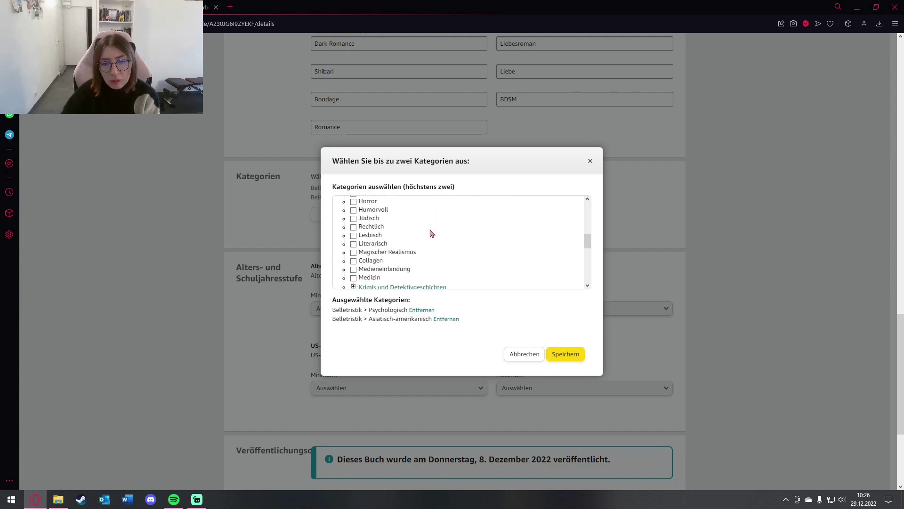
scroll(390, 253, down, 8)
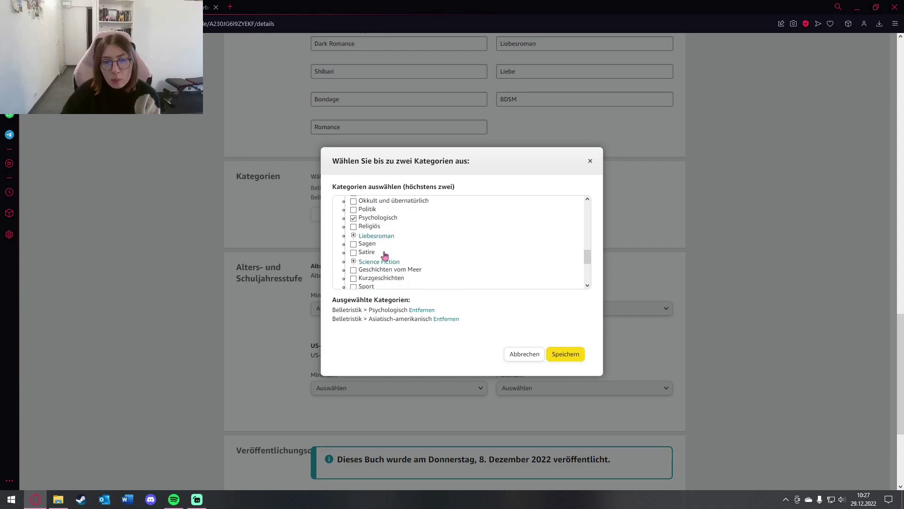
scroll(384, 251, down, 2)
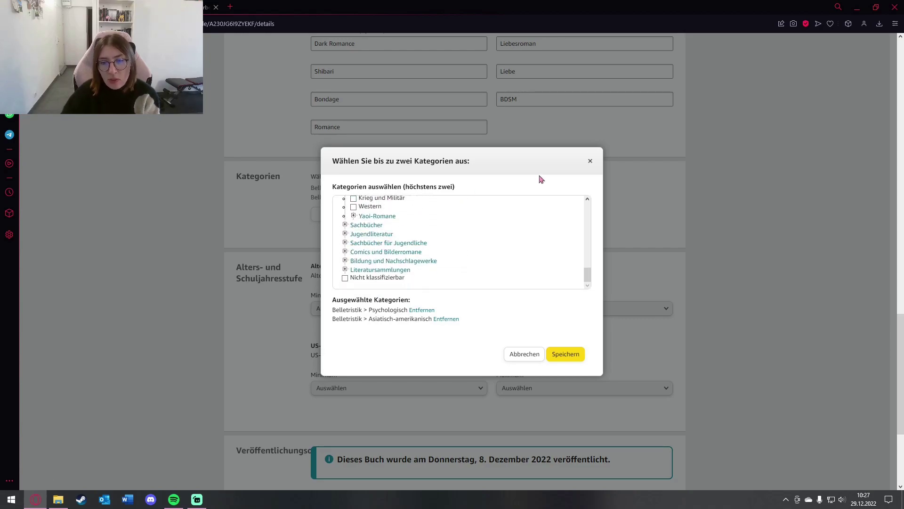
click(588, 162)
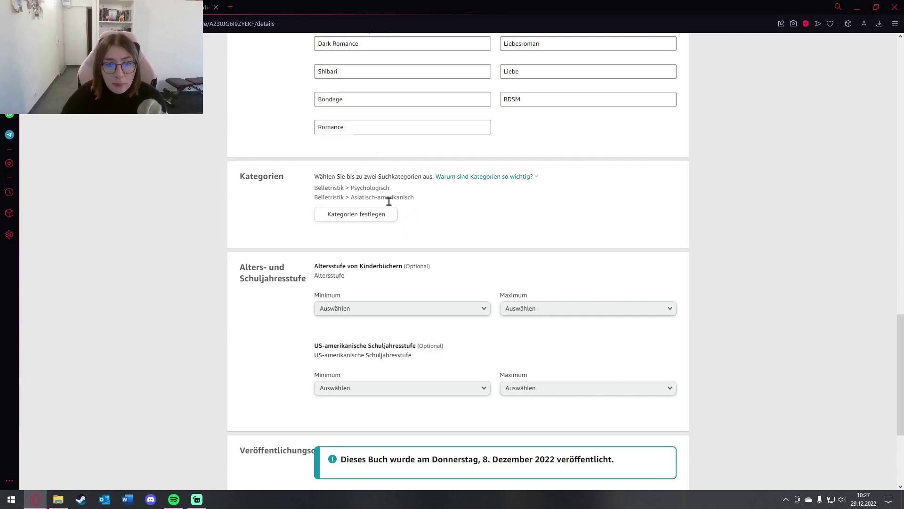
Step: Reopen the category selection to review the chosen categories and close it without saving
click(377, 215)
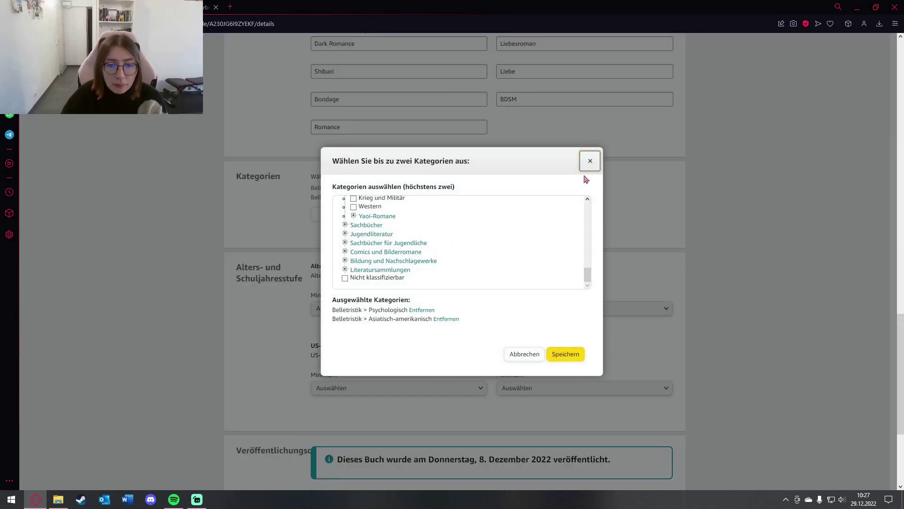
click(590, 160)
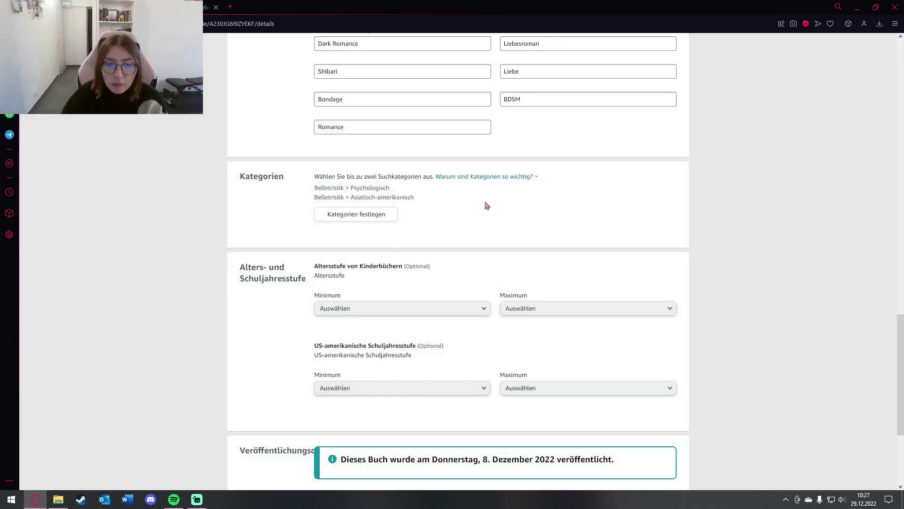
click(362, 215)
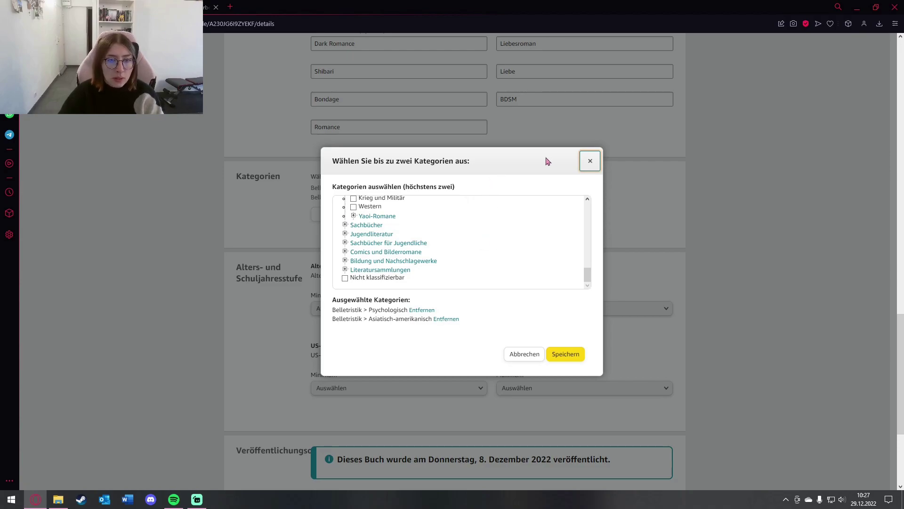
click(590, 161)
Step: Review the age and school grade fields, then save the details and continue to Inhalt des Kindle eBooks
scroll(456, 206, down, 1)
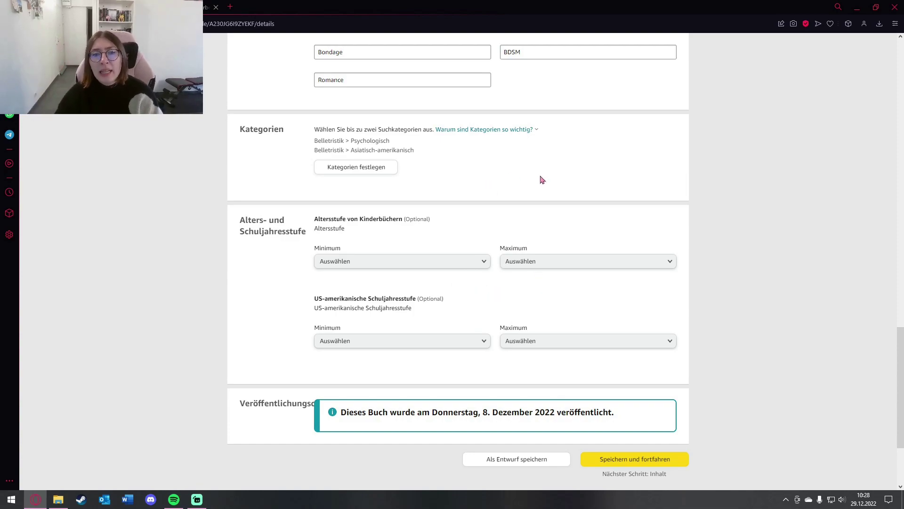
scroll(363, 296, down, 3)
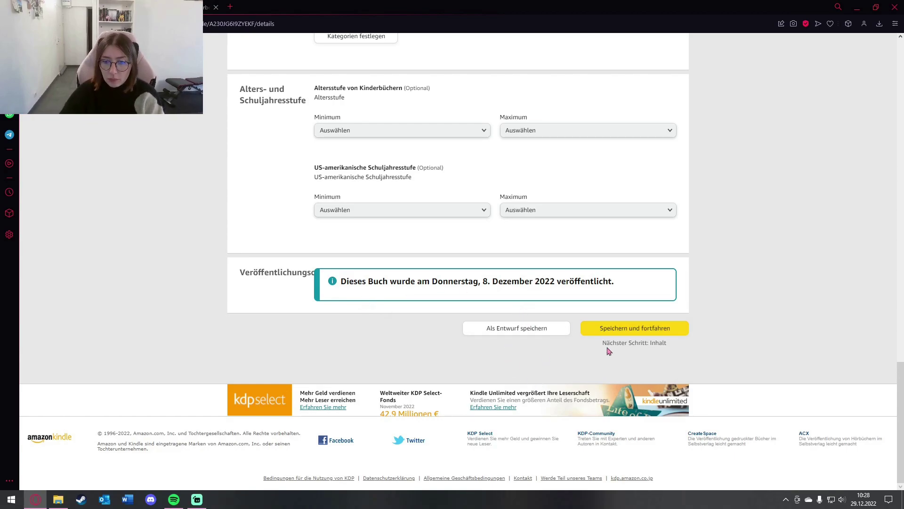
click(636, 329)
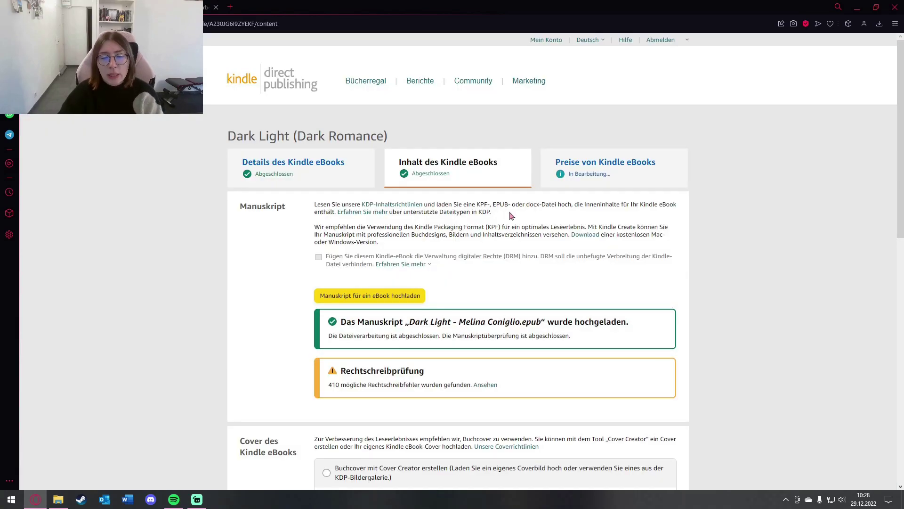
Step: Check the explanation of digital rights management (DRM) in the Manuskript section and examine the manuscript upload area
scroll(377, 228, down, 1)
click(376, 217)
click(337, 216)
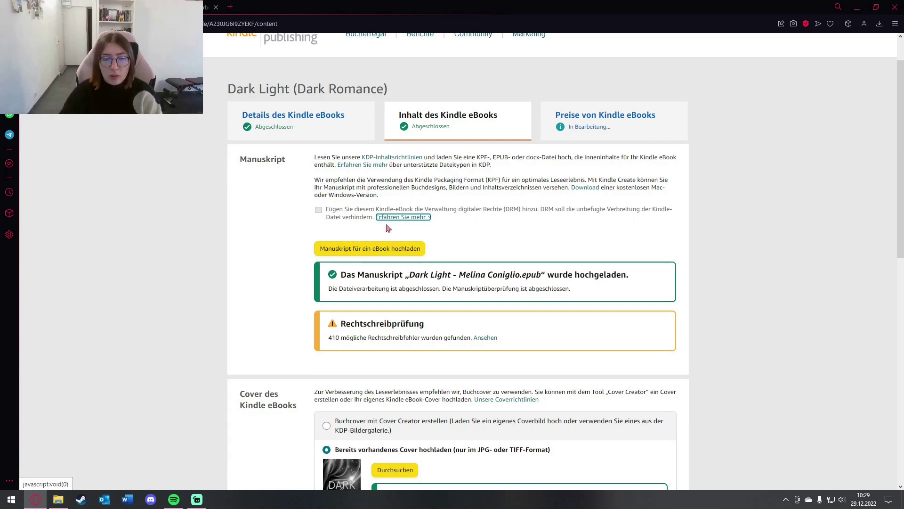
scroll(389, 224, down, 1)
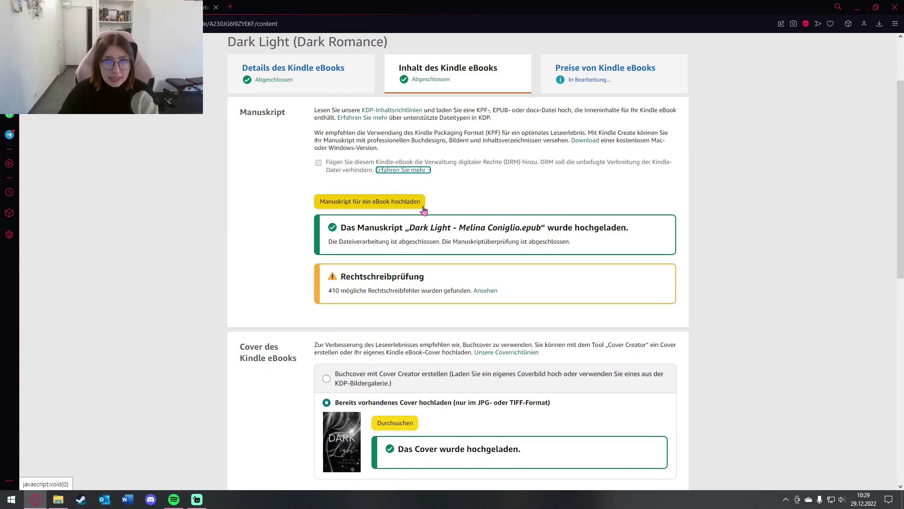
scroll(407, 215, down, 1)
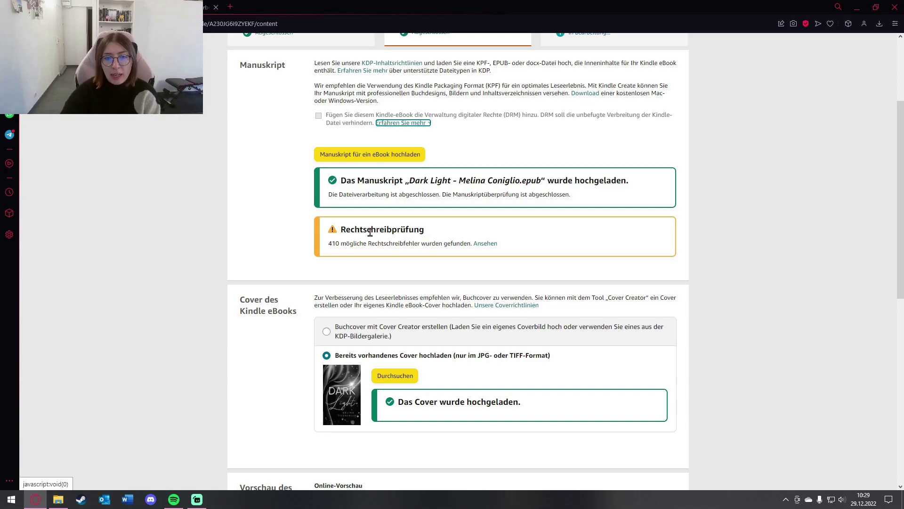
Step: Highlight the error count in the Rechtschreibprüfung notice and examine the cover options for the Kindle eBook
drag(341, 244, 327, 244)
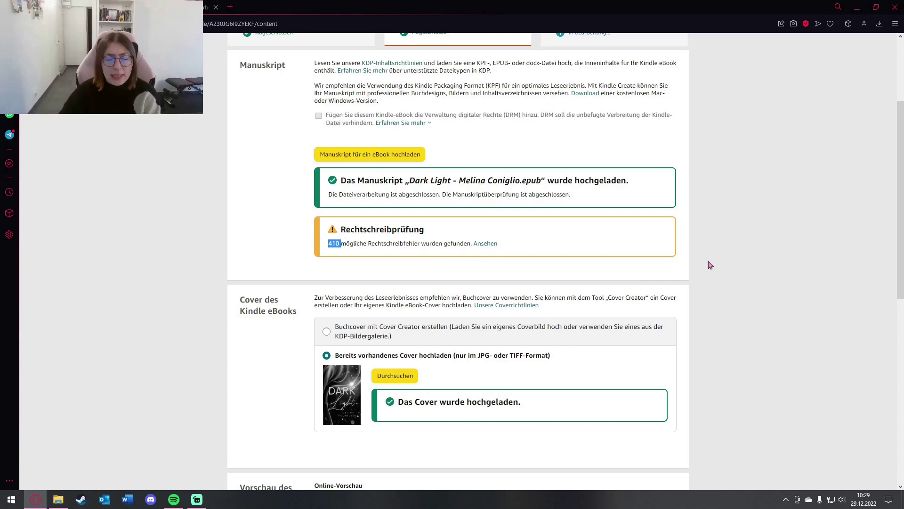
click(792, 280)
scroll(691, 309, down, 1)
scroll(691, 308, down, 2)
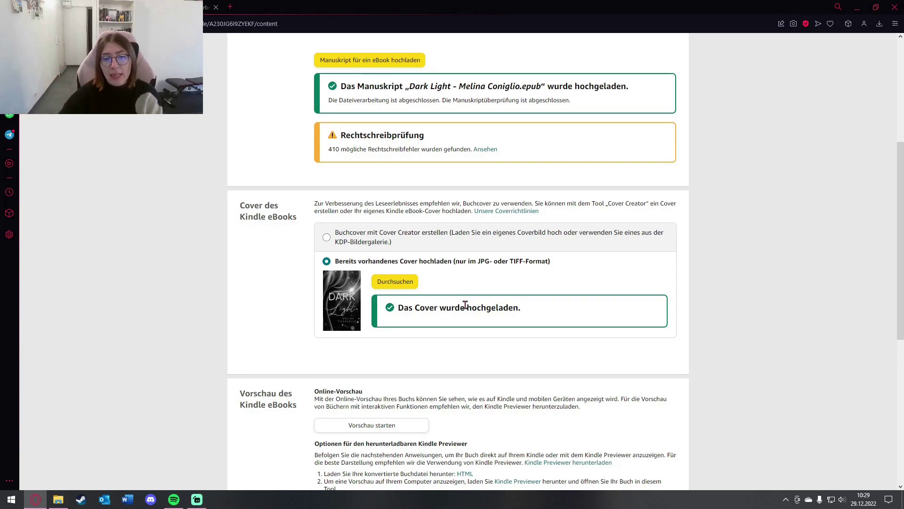
scroll(338, 250, down, 1)
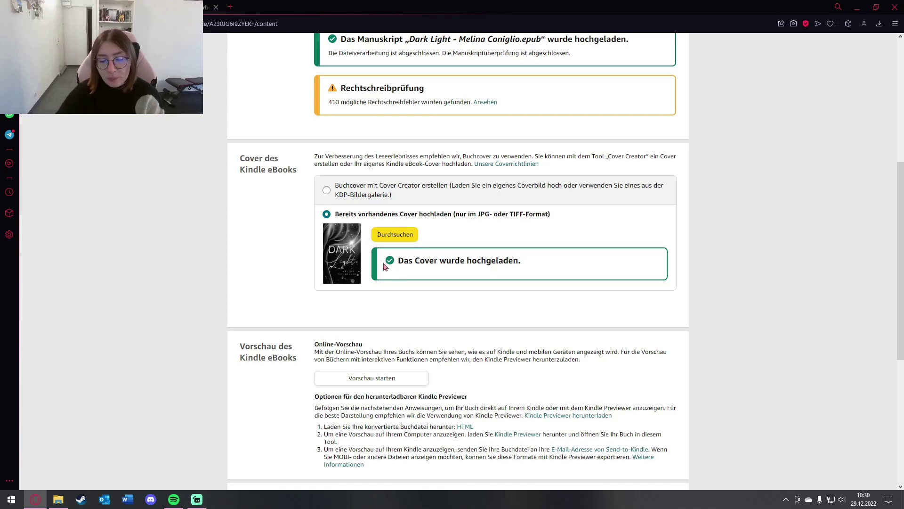
Step: Review the preview options and the optional ISBN and Verlag fields, then save the content and continue to Preise von Kindle eBooks
scroll(398, 272, down, 4)
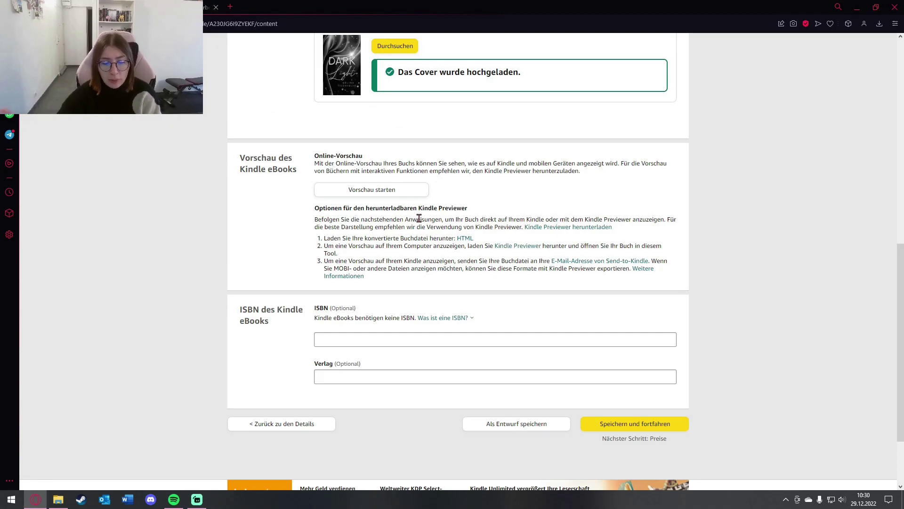
scroll(418, 218, down, 2)
click(443, 222)
key(Escape)
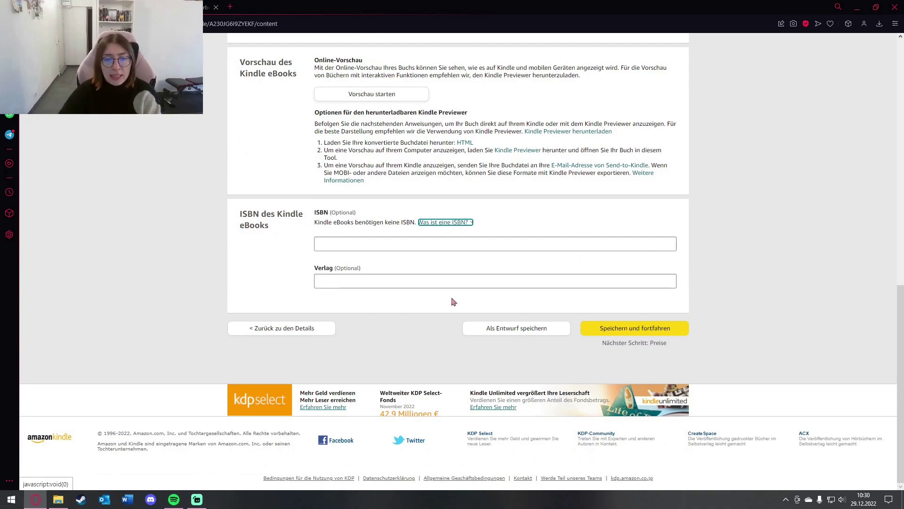
drag(320, 222, 736, 267)
click(725, 266)
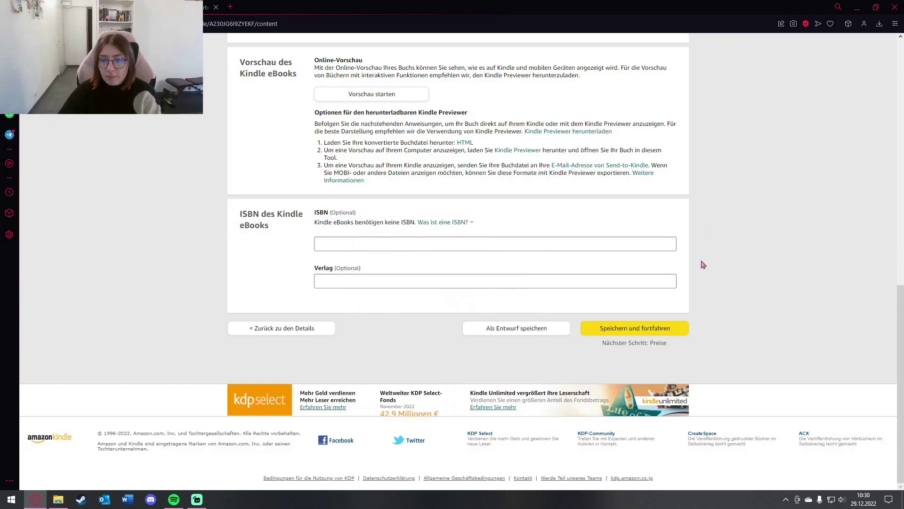
click(644, 330)
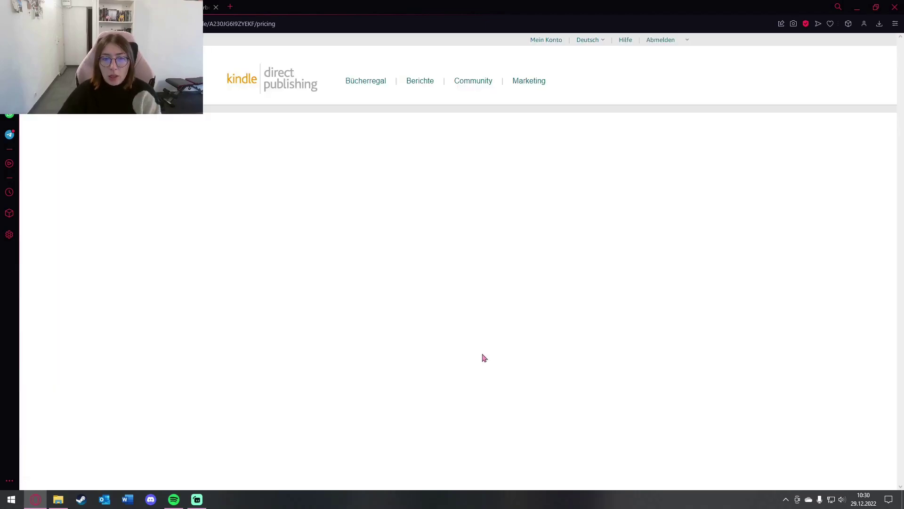
Step: Examine the KDP Select enrolment, the Länder rights, the primary shop and the royalty plan on the pricing page
scroll(483, 358, down, 1)
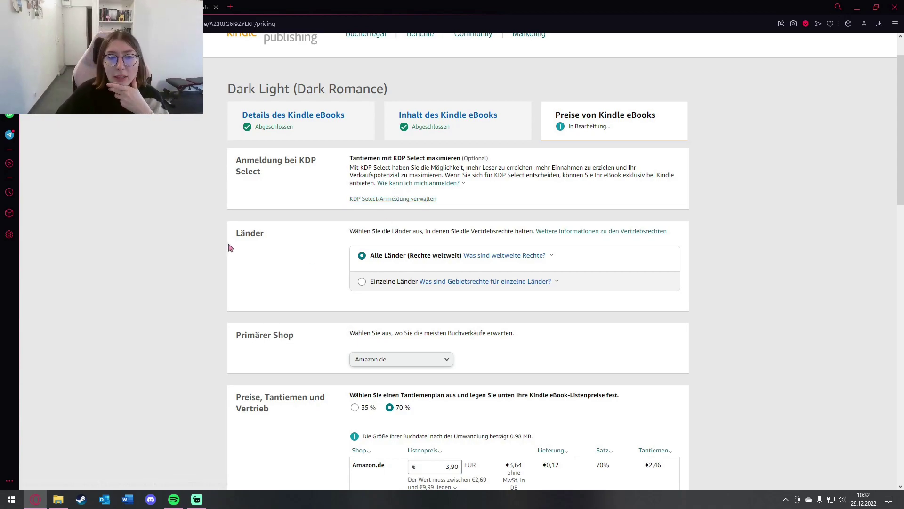
scroll(323, 257, down, 1)
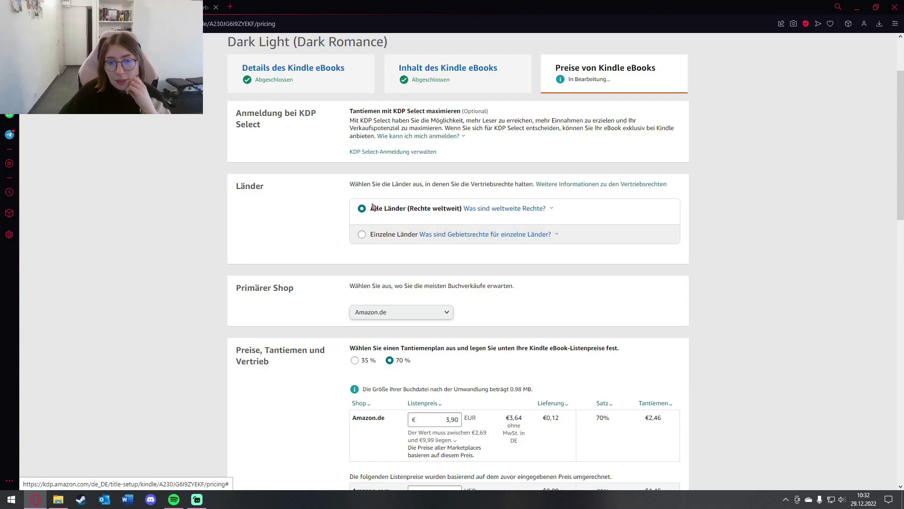
scroll(410, 231, down, 3)
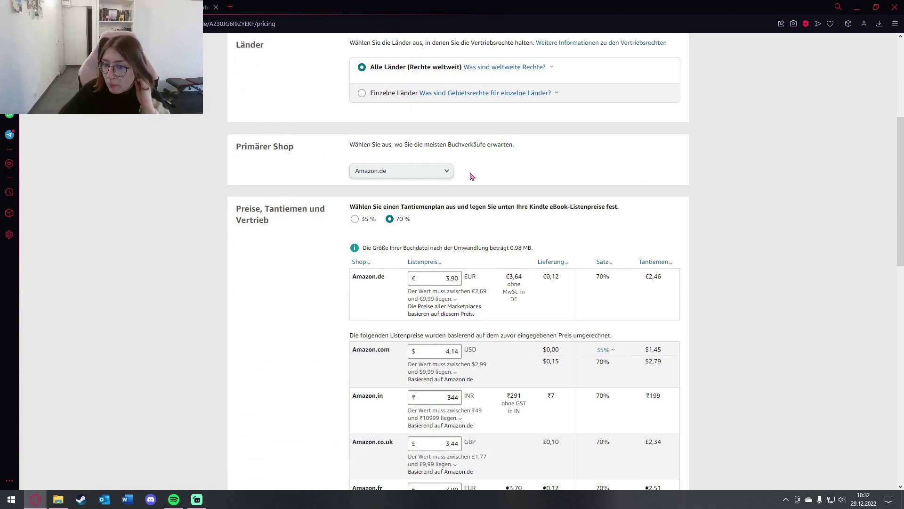
scroll(447, 219, down, 1)
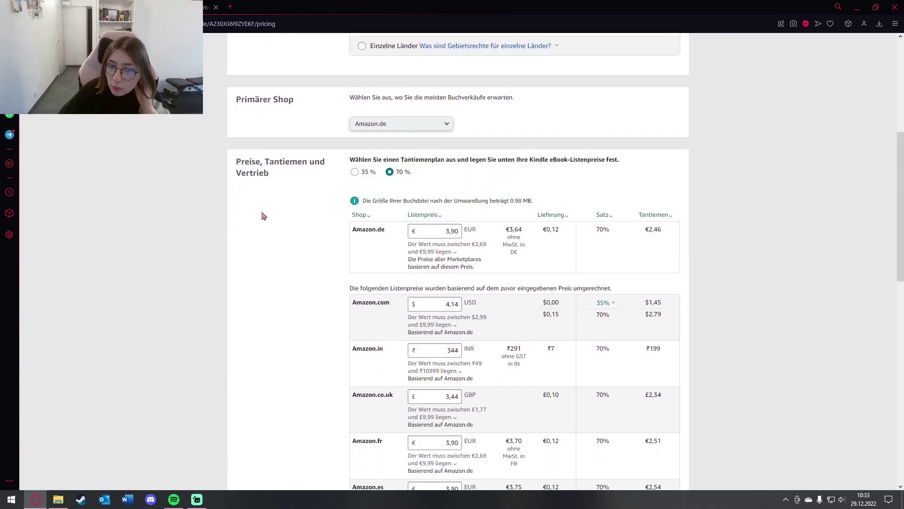
scroll(263, 212, down, 1)
scroll(265, 208, up, 1)
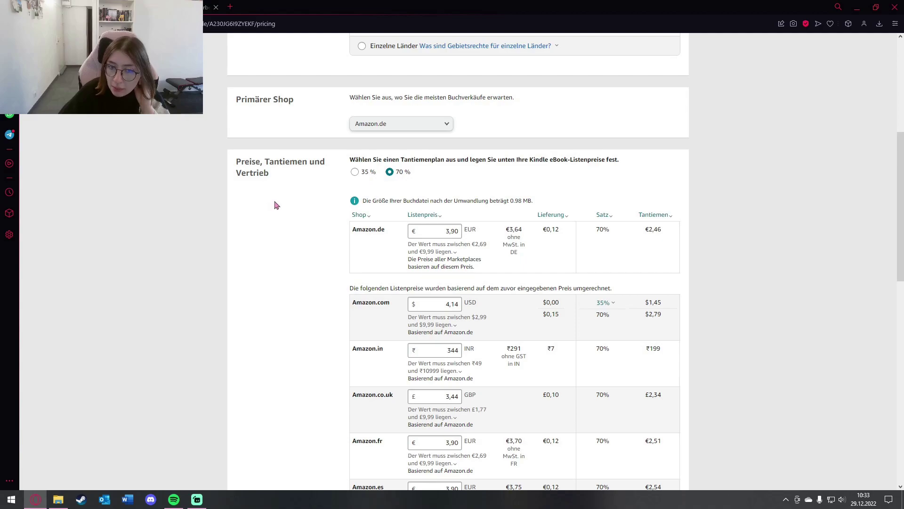
Step: Switch the royalty plan to 35 % to compare the Amazon.de price range and royalties, then restore the 70 % plan
click(356, 173)
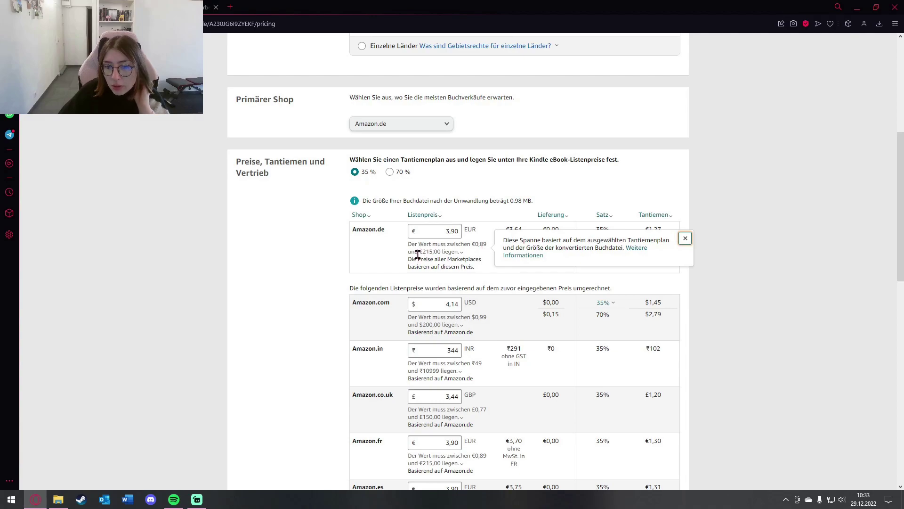
click(370, 183)
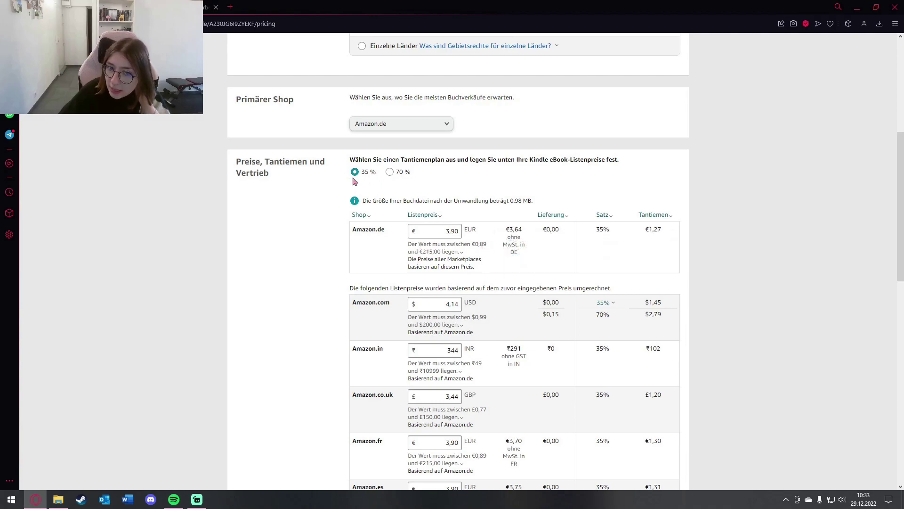
click(389, 171)
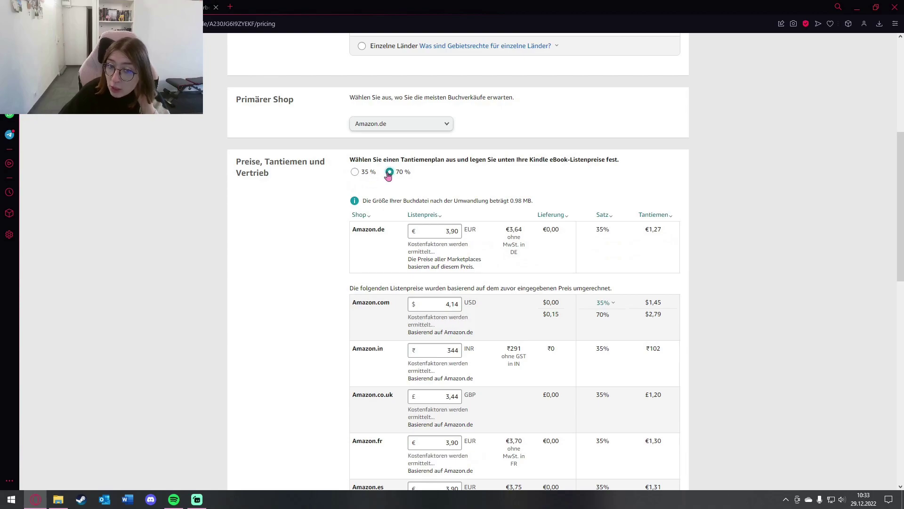
click(414, 213)
mouse_move(471, 254)
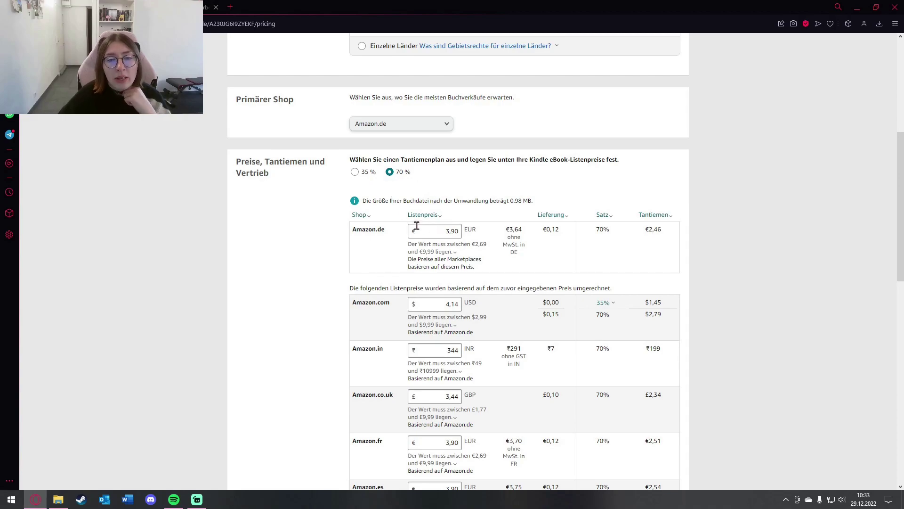
Step: Highlight the Amazon.de list price, royalty and delivery cost in turn, and check the explanation of the Lieferung column
double_click(439, 230)
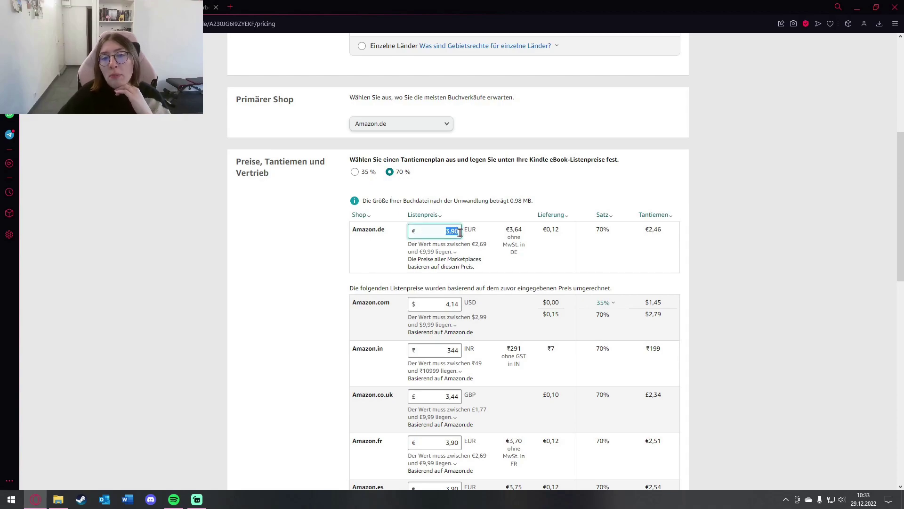
click(463, 282)
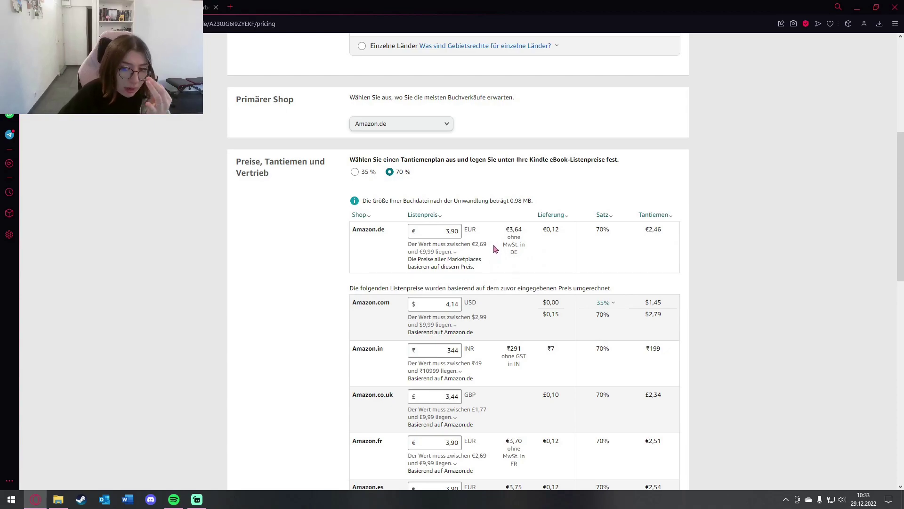
drag(663, 230, 644, 231)
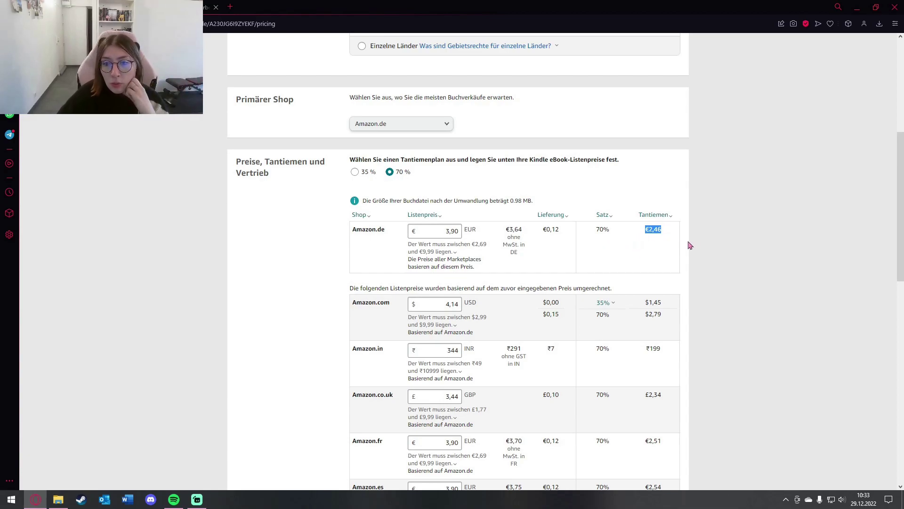
click(596, 239)
drag(567, 233, 541, 231)
mouse_move(554, 215)
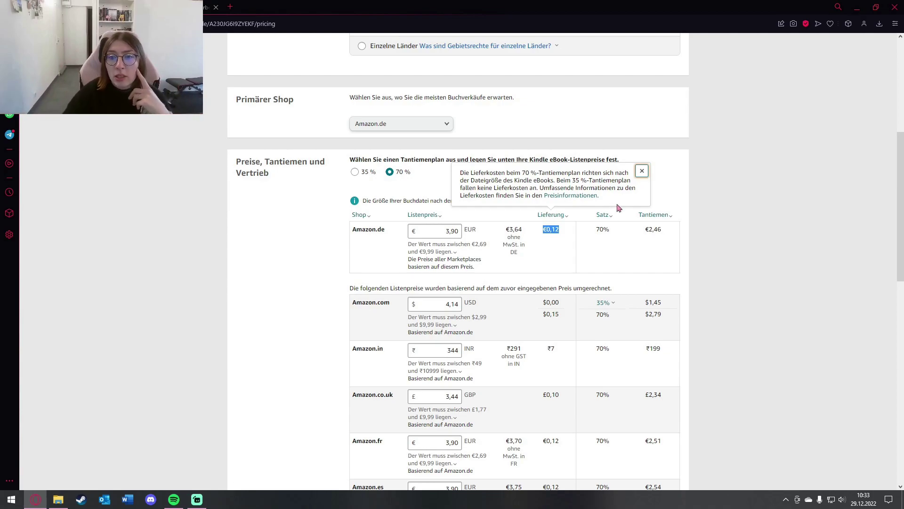
click(550, 231)
double_click(550, 229)
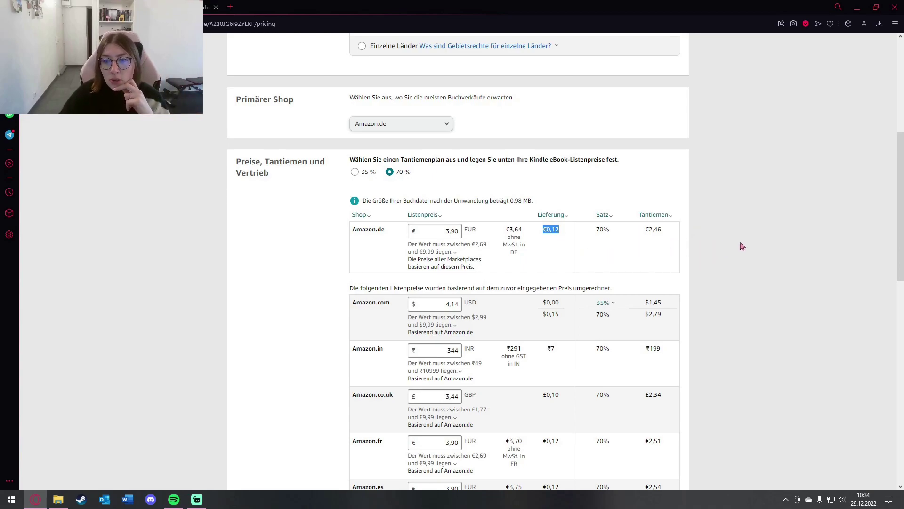
Step: Review the remaining marketplace prices and the Geschäftsbedingungen, then return to the Bücherregal without saving the changes
click(763, 245)
scroll(704, 276, down, 3)
scroll(697, 289, down, 10)
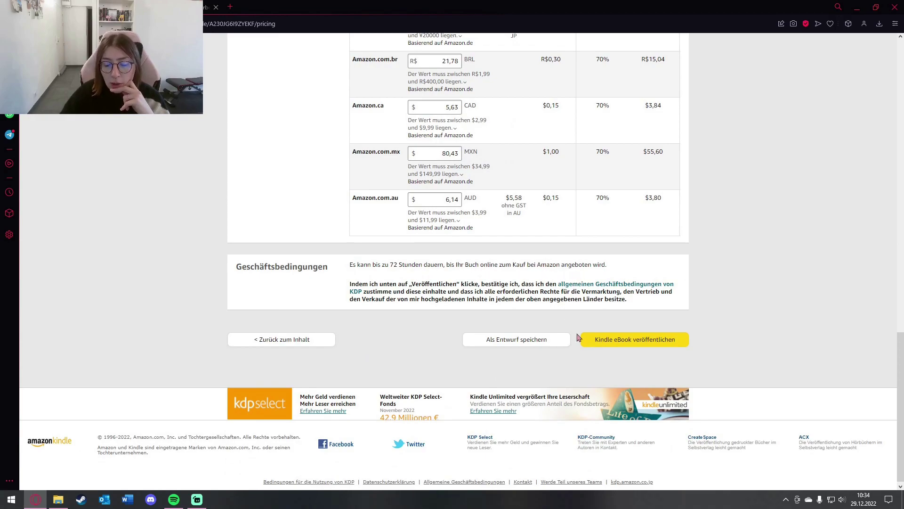
click(618, 341)
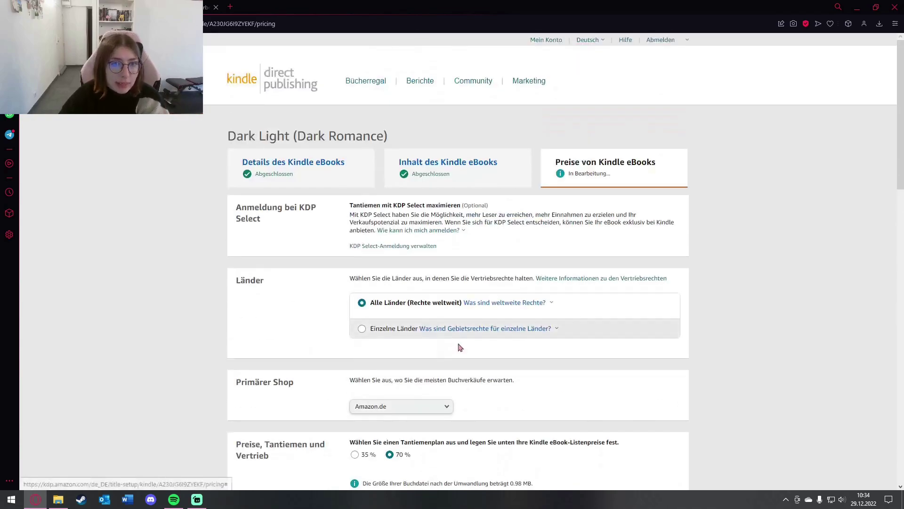
click(365, 80)
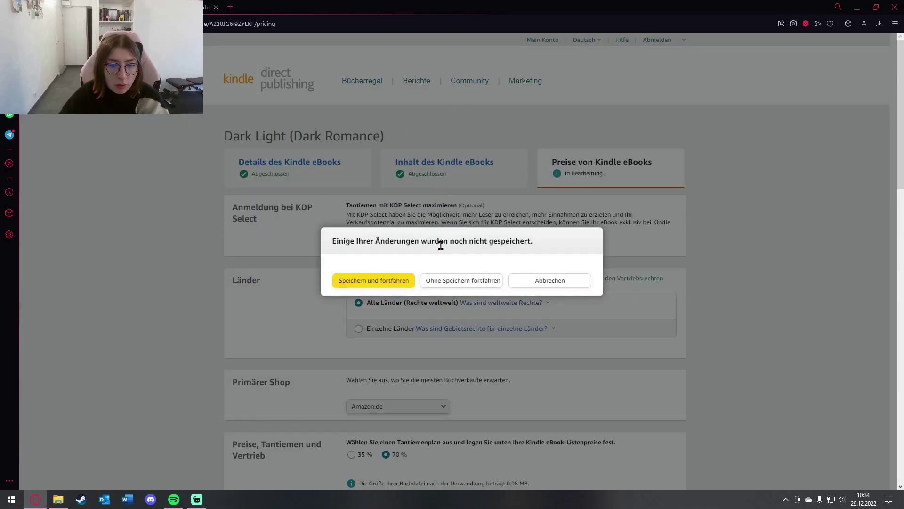
click(463, 282)
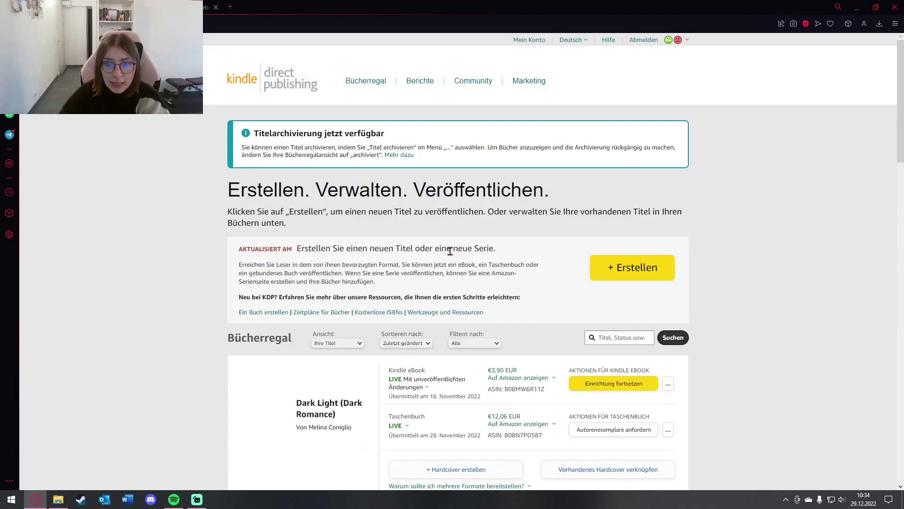
Step: Check the explanation of the live status with unpublished changes for the Dark Light Kindle eBook in the Bücherregal
scroll(591, 313, down, 2)
scroll(591, 313, down, 1)
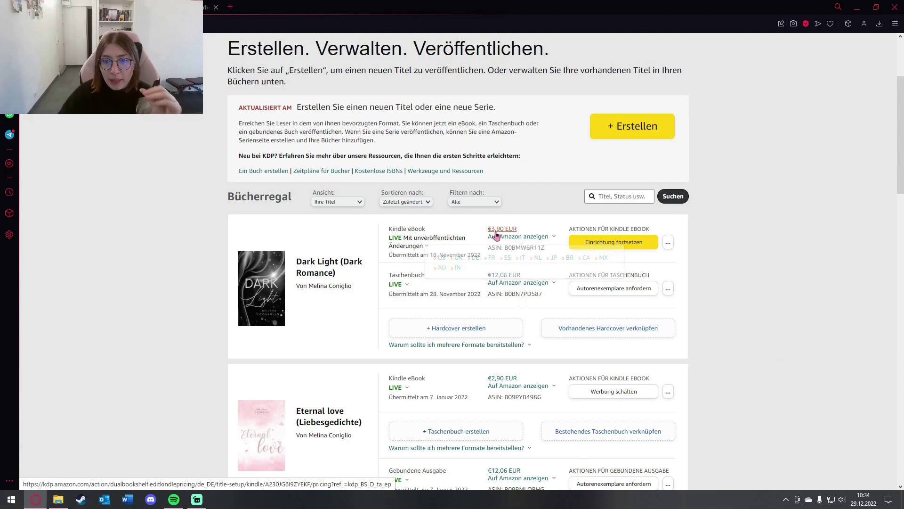
mouse_move(418, 245)
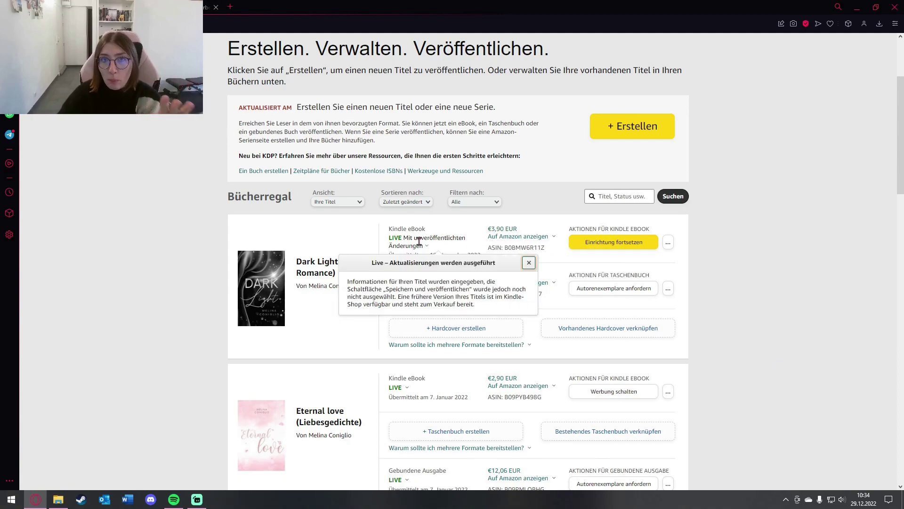